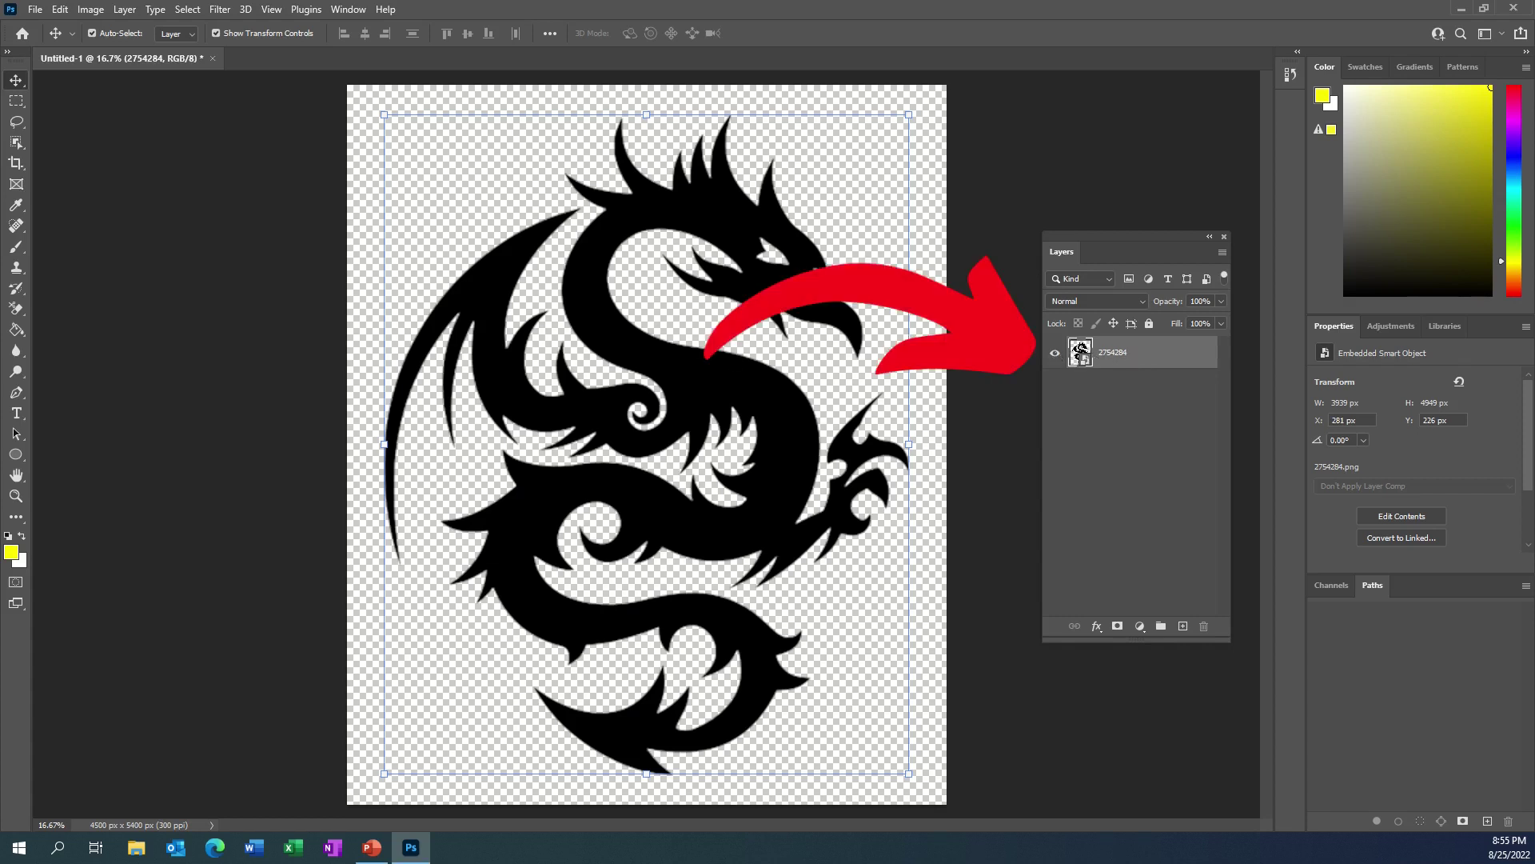
Toggle the dragon layer off and on, then give it a 2 px inside black Stroke in Layer Style.
{"action": "left_click", "coordinate": [1054, 354]}
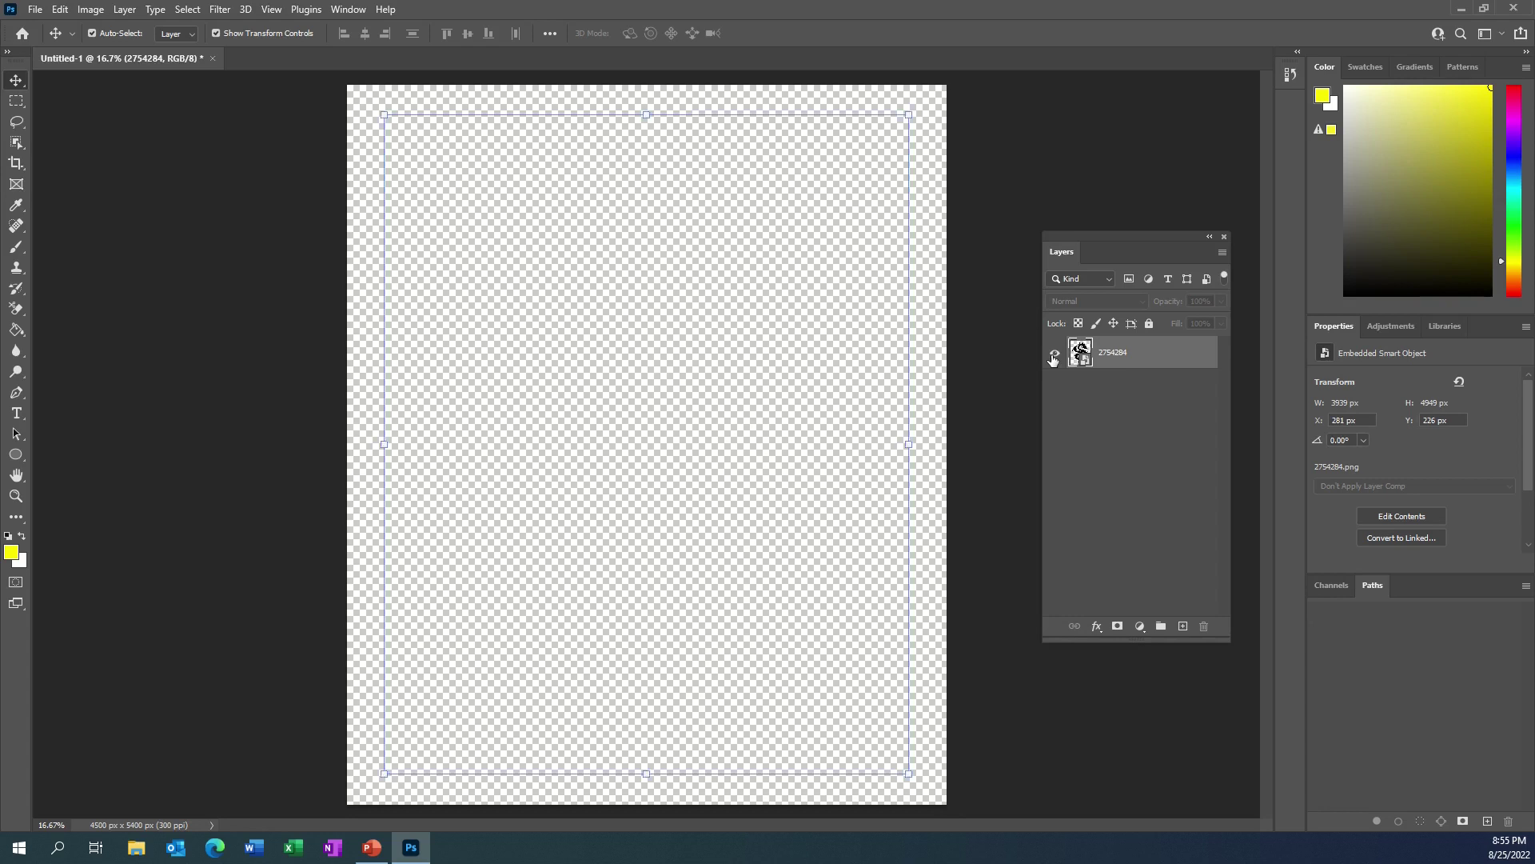
{"action": "left_click", "coordinate": [1054, 354]}
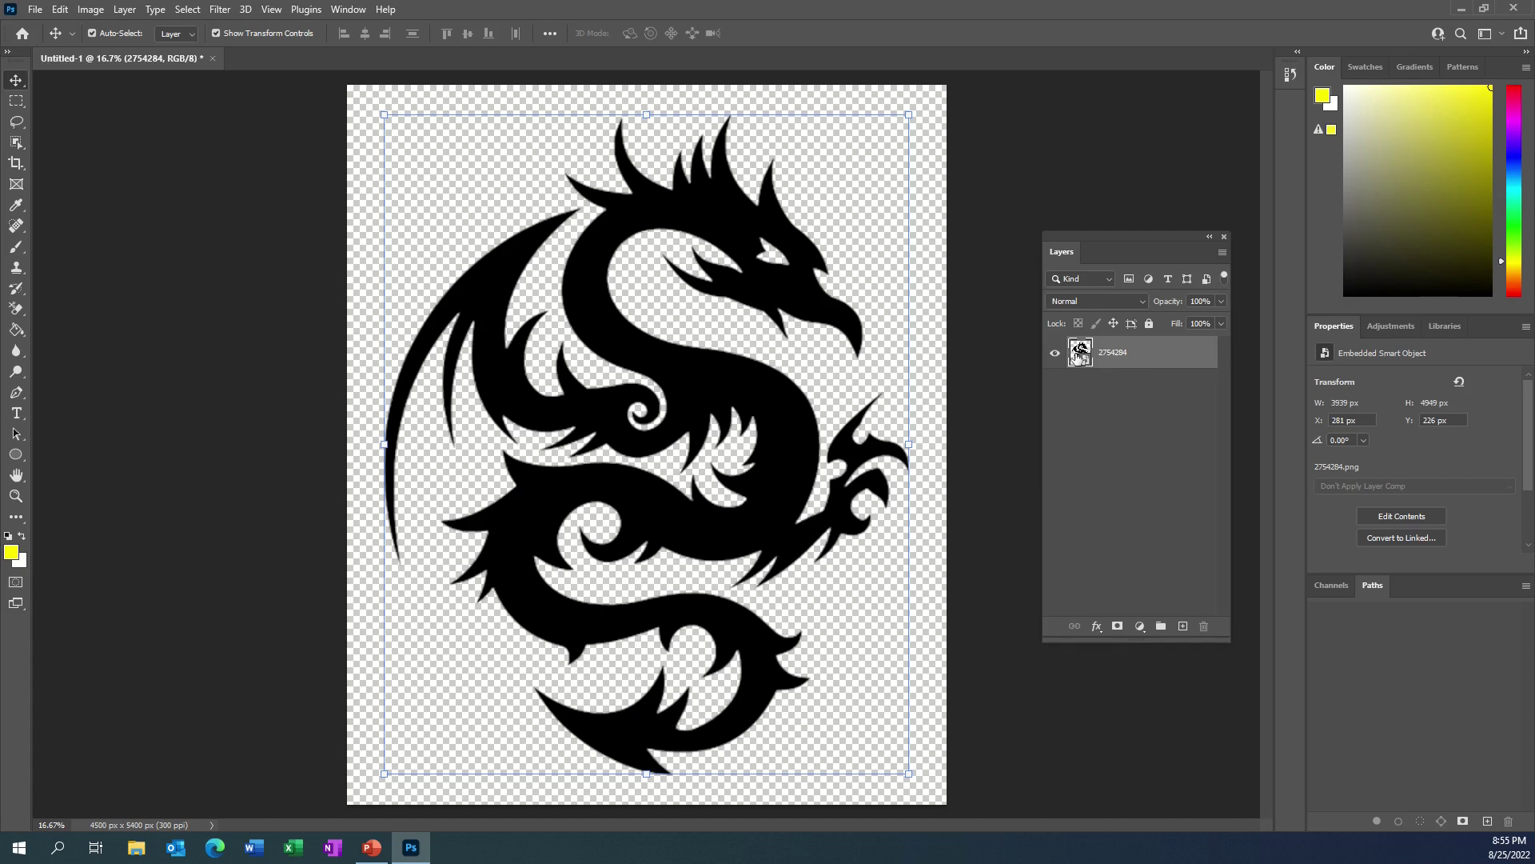
{"action": "double_click", "coordinate": [1171, 355]}
{"action": "left_click_drag", "start_coordinate": [1087, 274], "coordinate": [395, 290]}
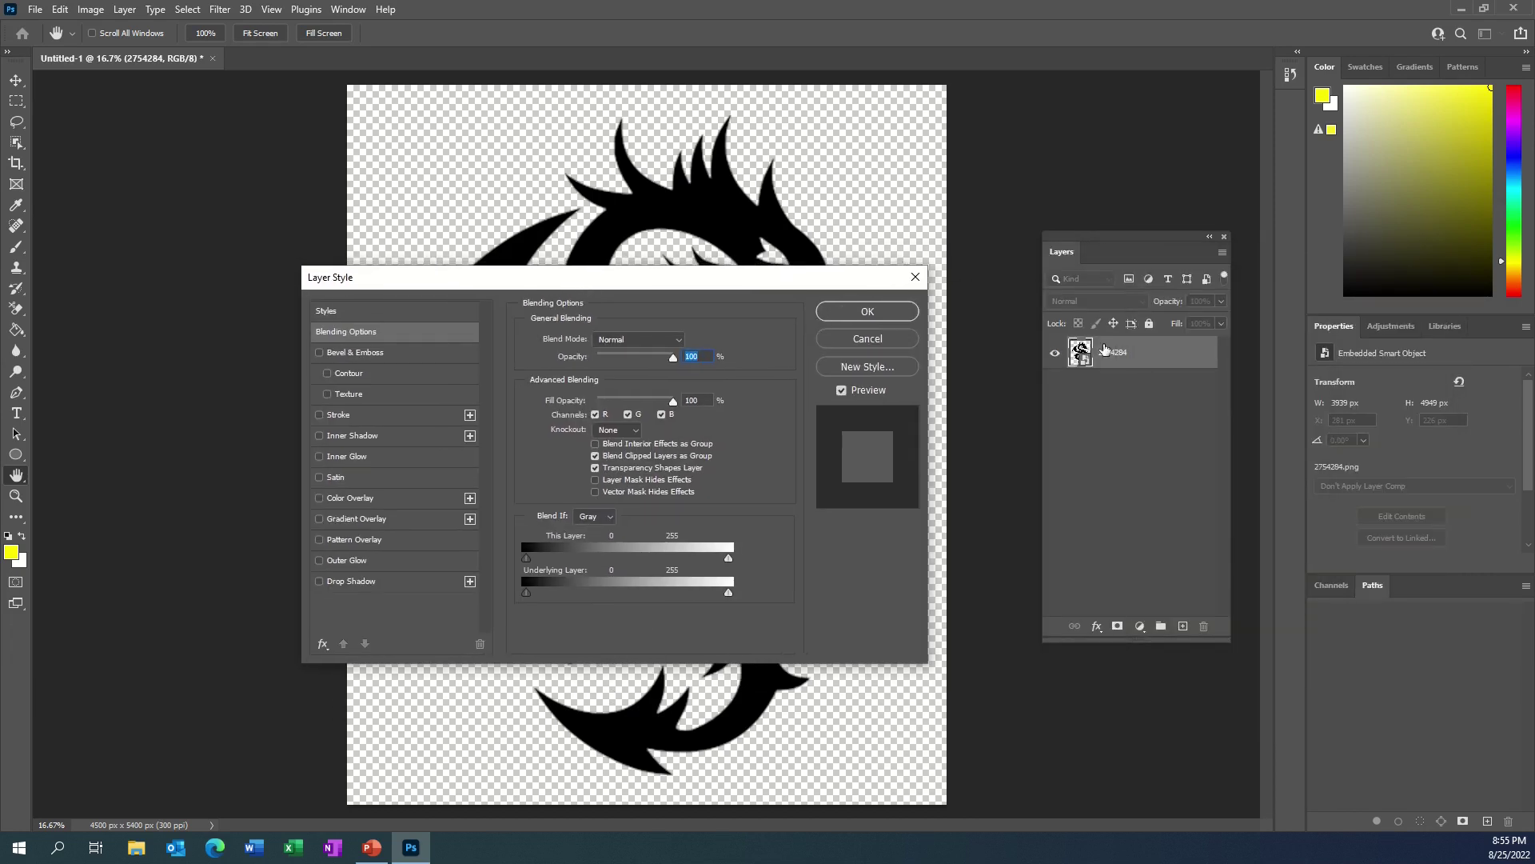
{"action": "left_click_drag", "start_coordinate": [615, 282], "coordinate": [1185, 246]}
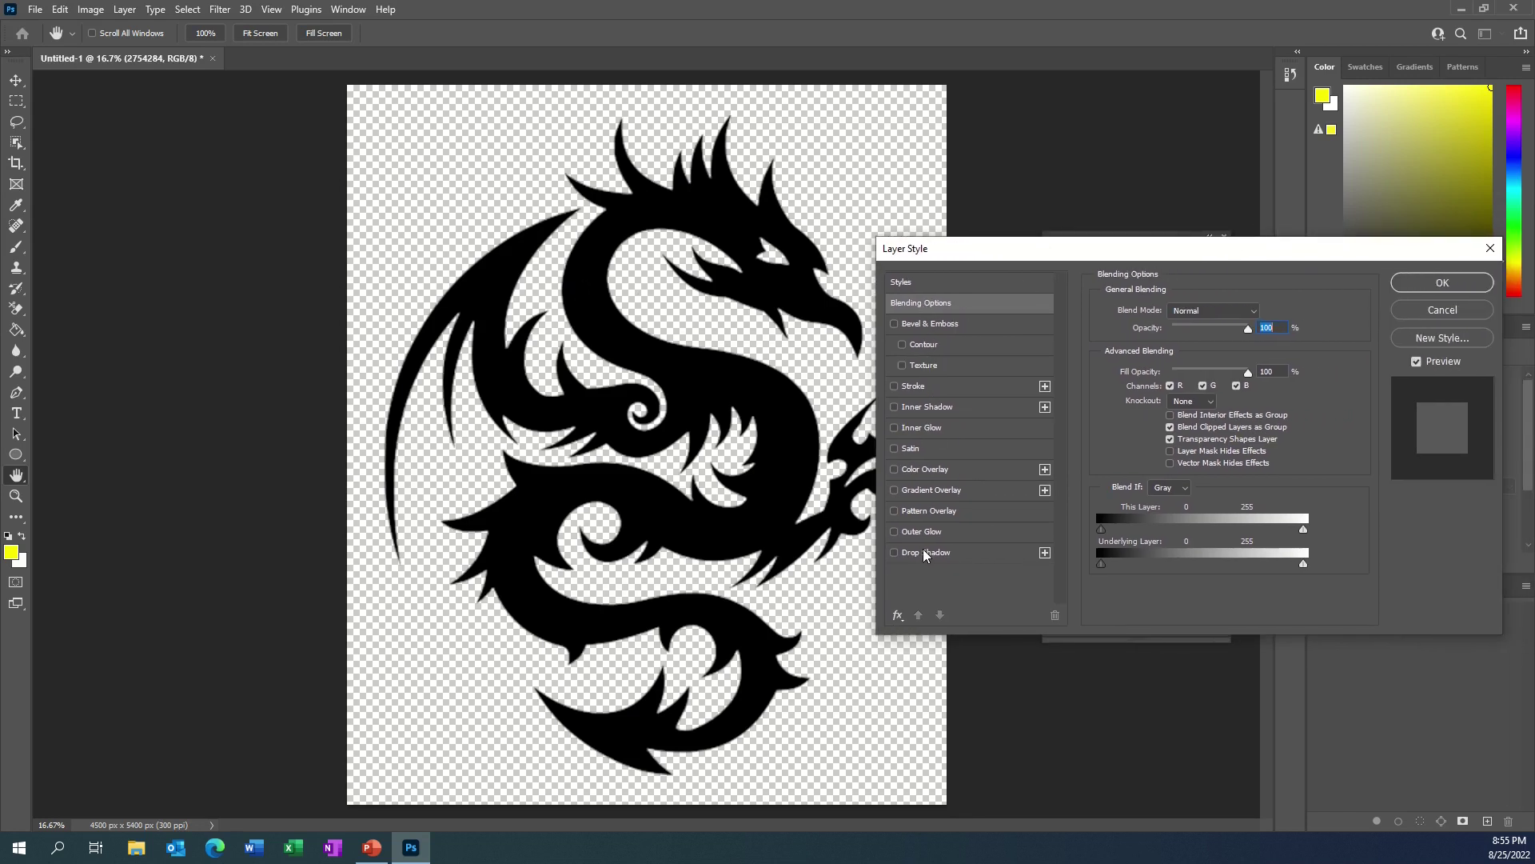
{"action": "left_click", "coordinate": [935, 387]}
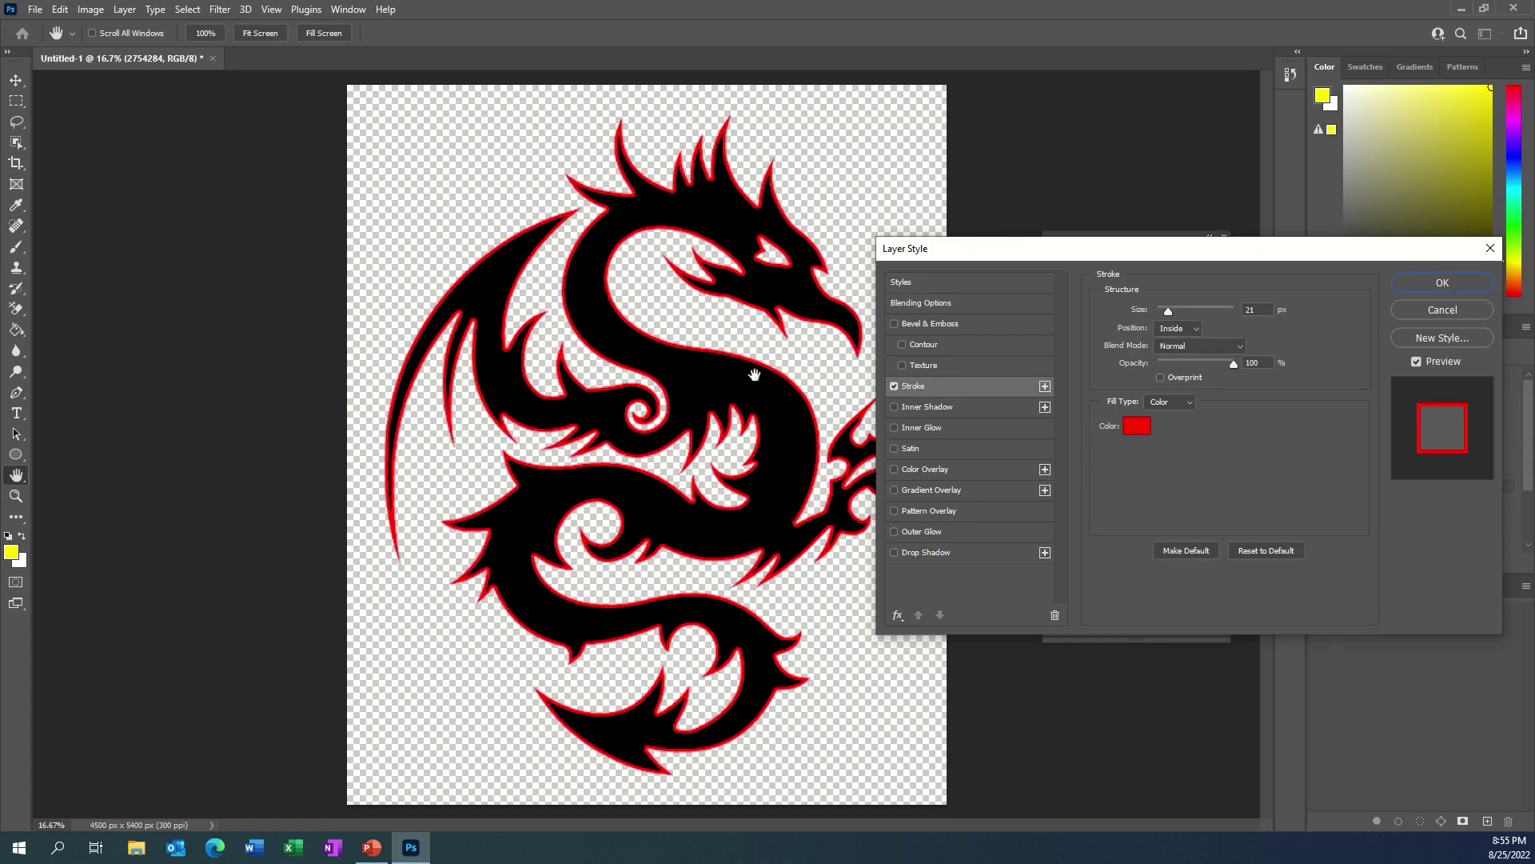
{"action": "left_click_drag", "start_coordinate": [1167, 310], "coordinate": [1163, 311]}
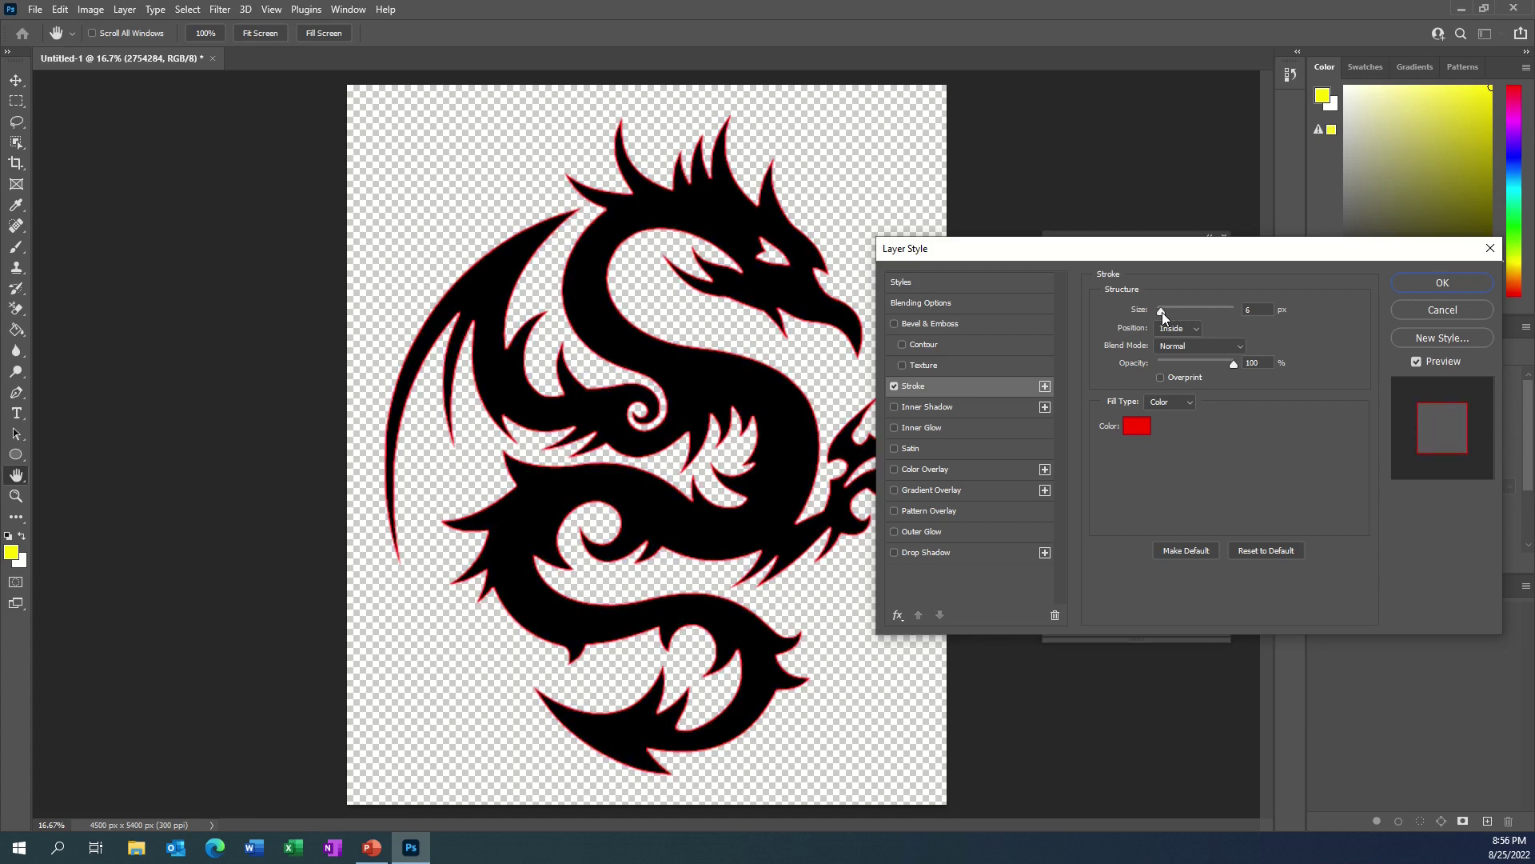
{"action": "left_click_drag", "start_coordinate": [1160, 312], "coordinate": [1157, 312]}
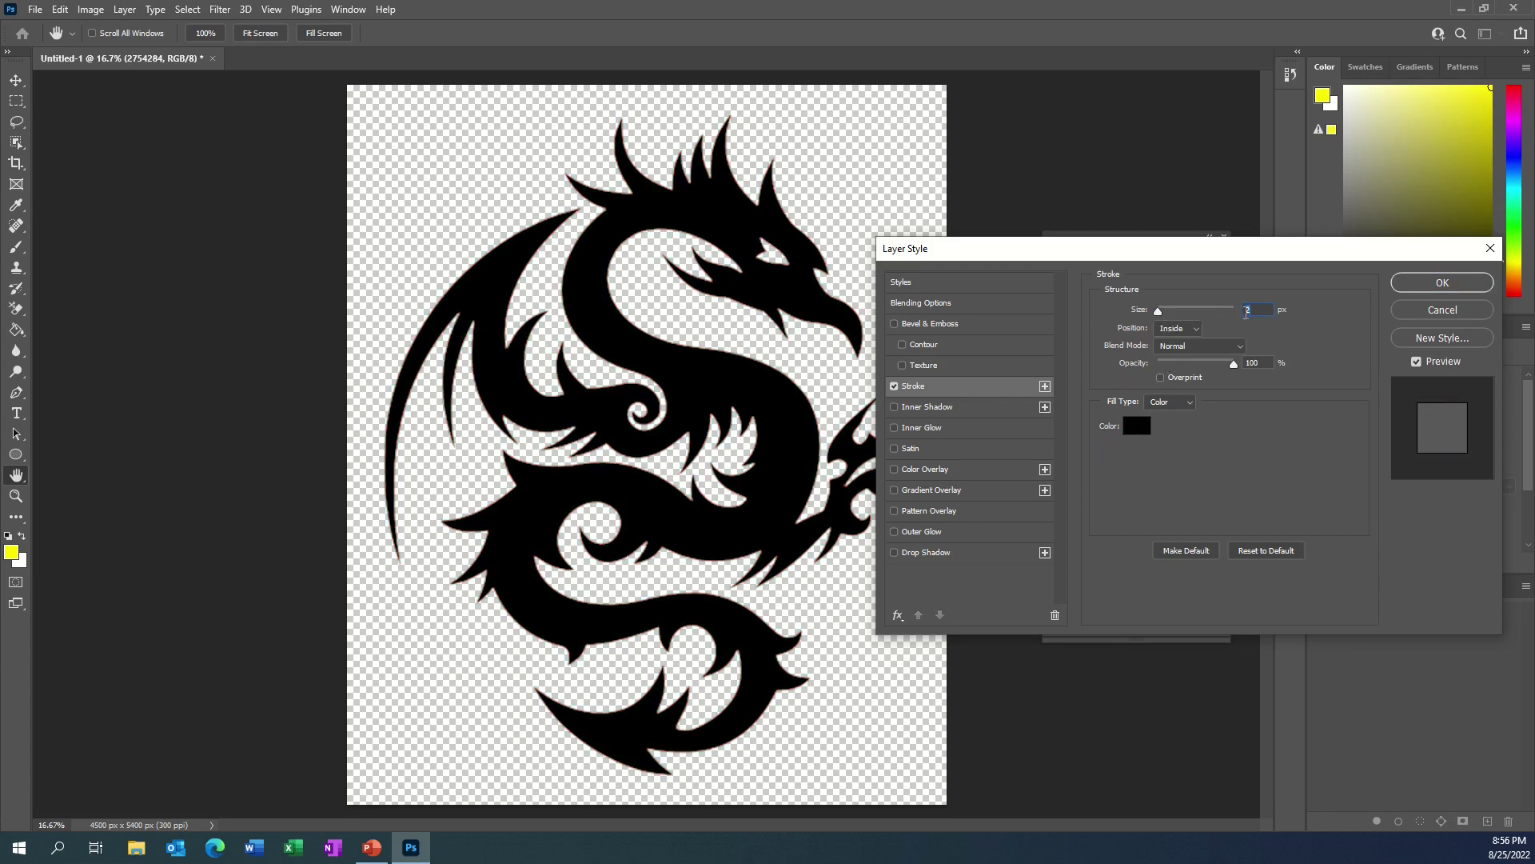
Set the stroke colour to bright magenta #e400ff.
{"action": "left_click", "coordinate": [1135, 426]}
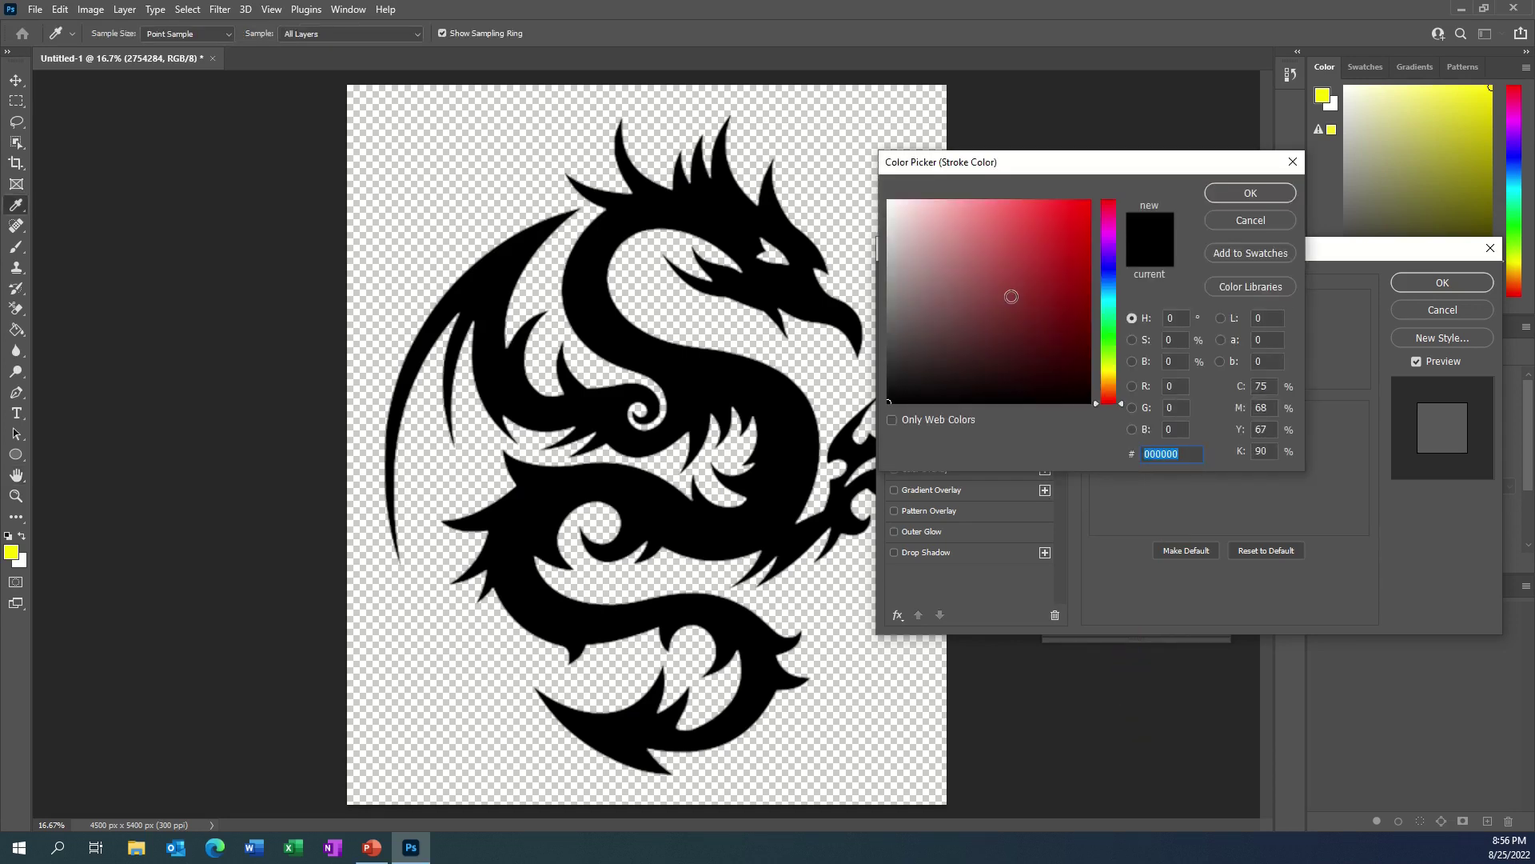
{"action": "left_click", "coordinate": [1107, 238]}
{"action": "left_click_drag", "start_coordinate": [1084, 249], "coordinate": [1139, 198]}
{"action": "left_click", "coordinate": [1214, 194]}
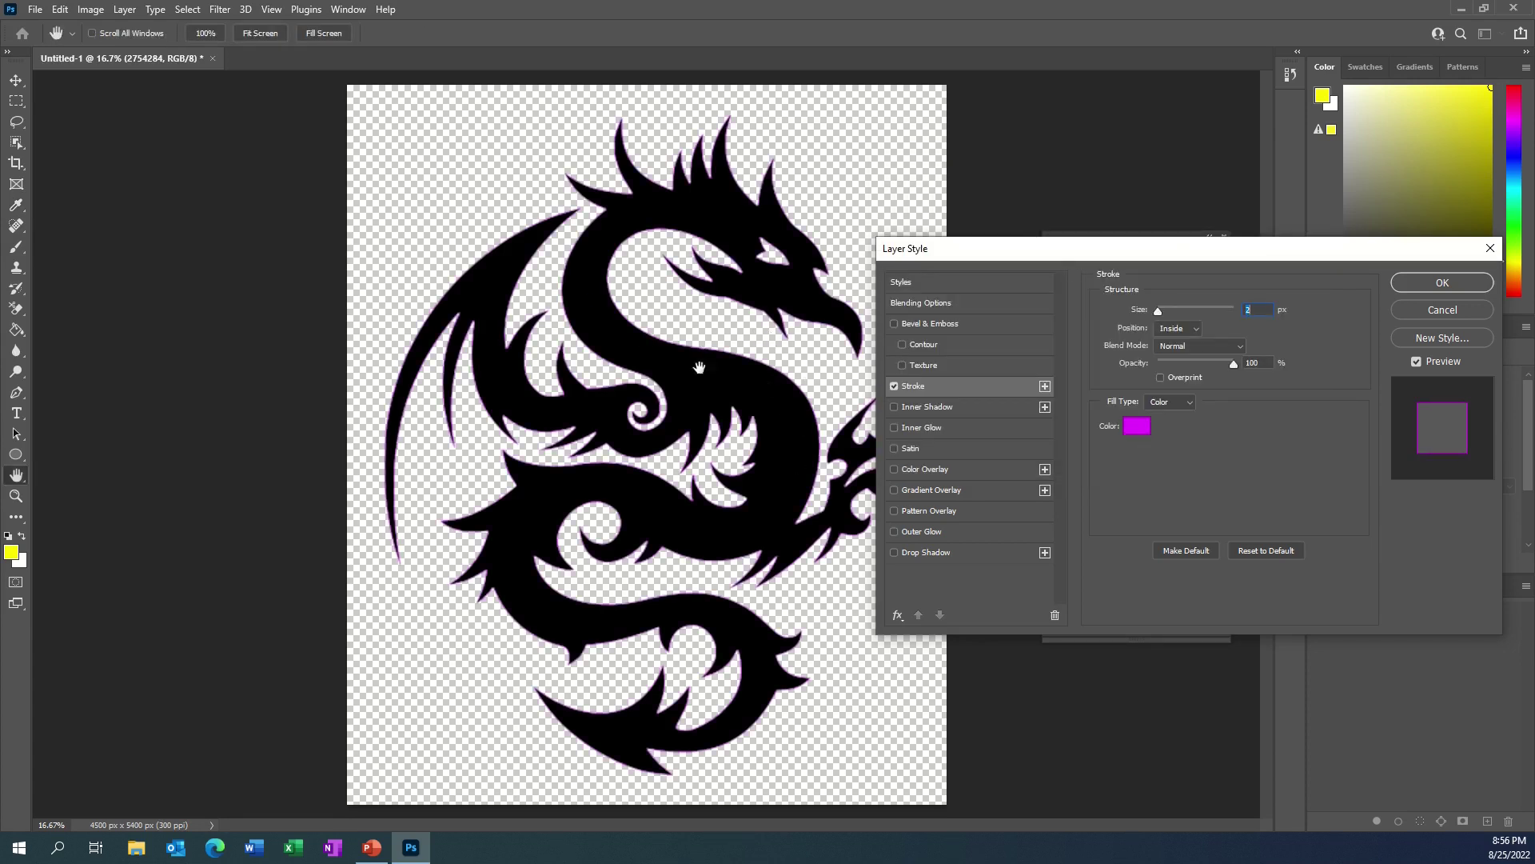
Zoom to 25%, set the stroke size to 24 px, and apply the Layer Style.
{"action": "left_click", "coordinate": [660, 295], "text": "ctrl"}
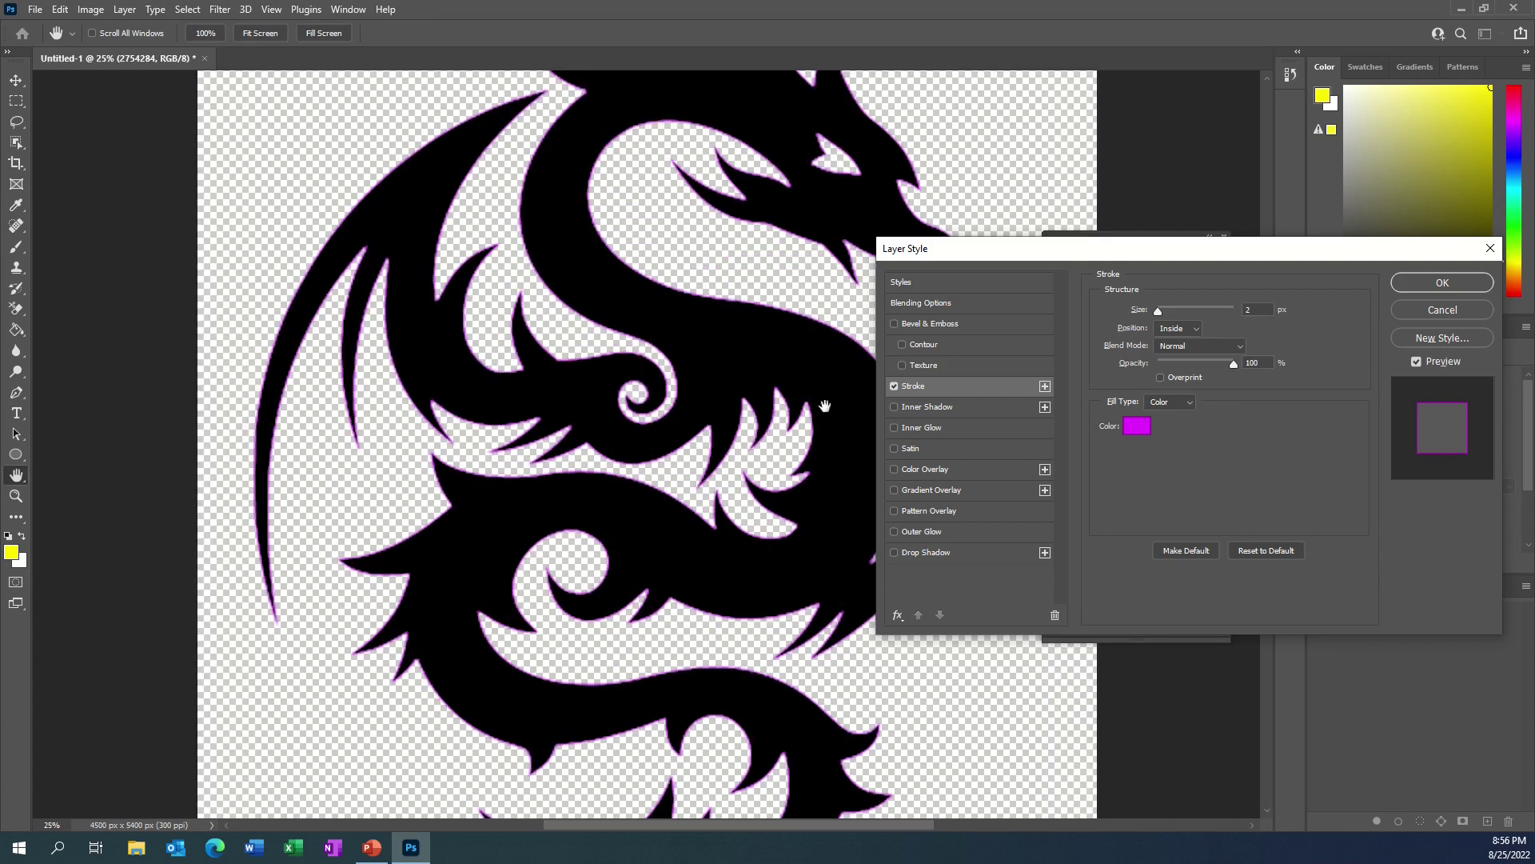
{"action": "left_click_drag", "start_coordinate": [1161, 312], "coordinate": [1176, 313]}
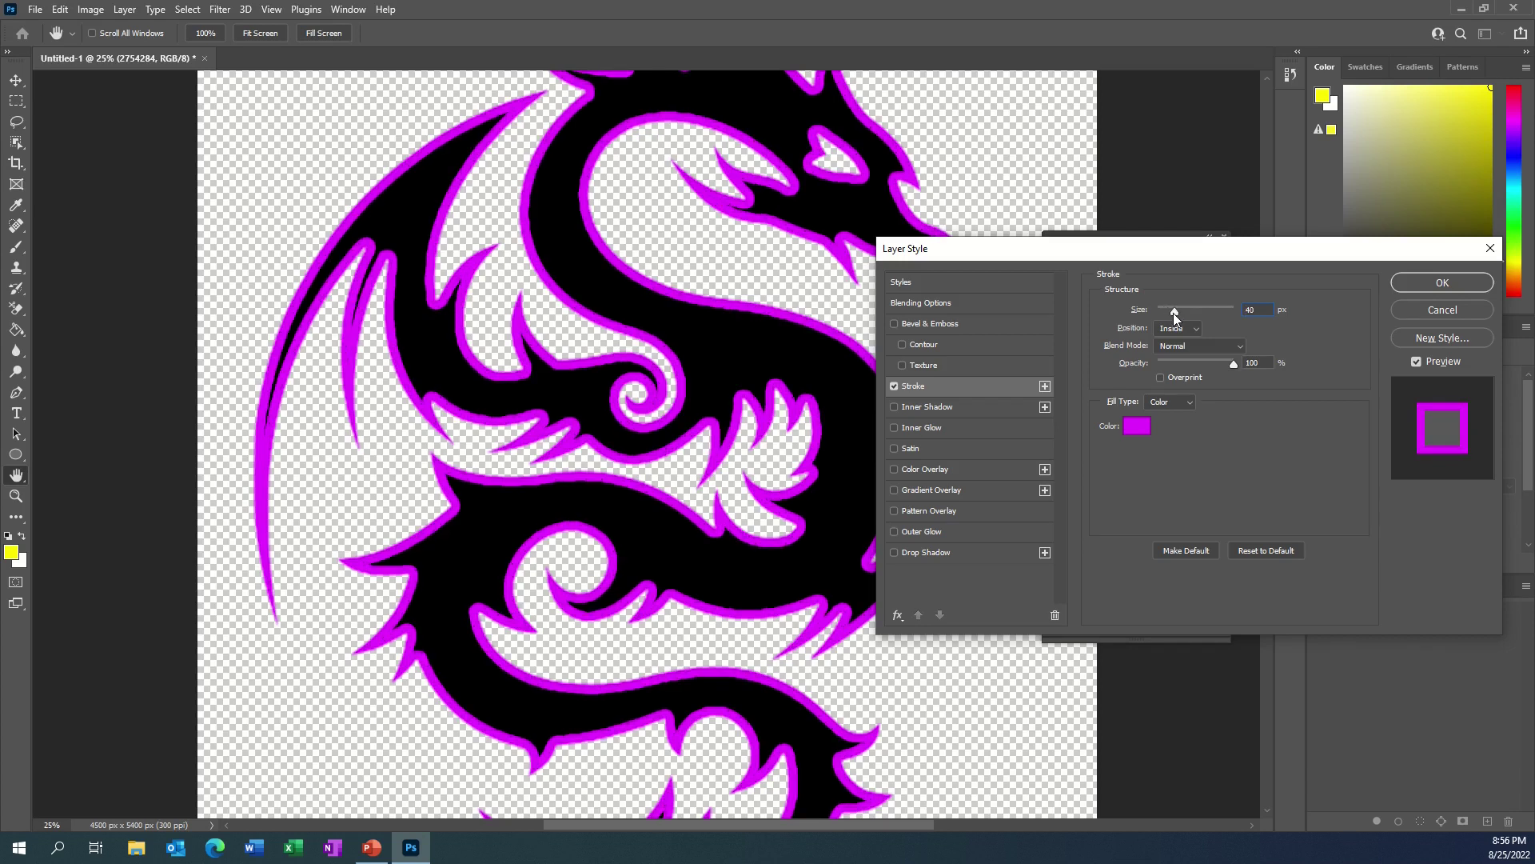
{"action": "left_click_drag", "start_coordinate": [1172, 313], "coordinate": [1296, 323]}
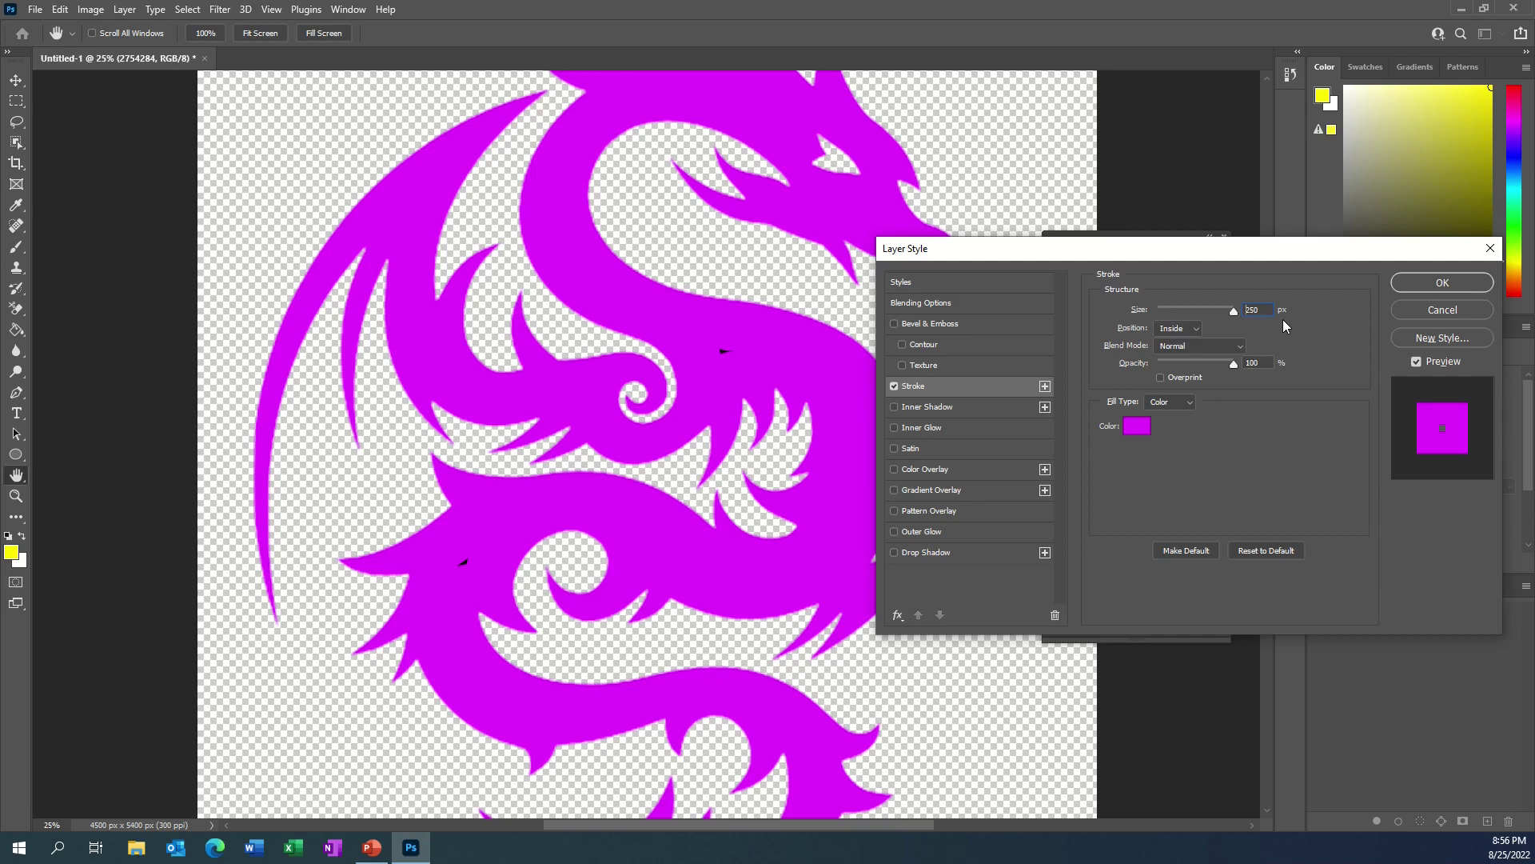
{"action": "left_click_drag", "start_coordinate": [1232, 317], "coordinate": [1171, 314]}
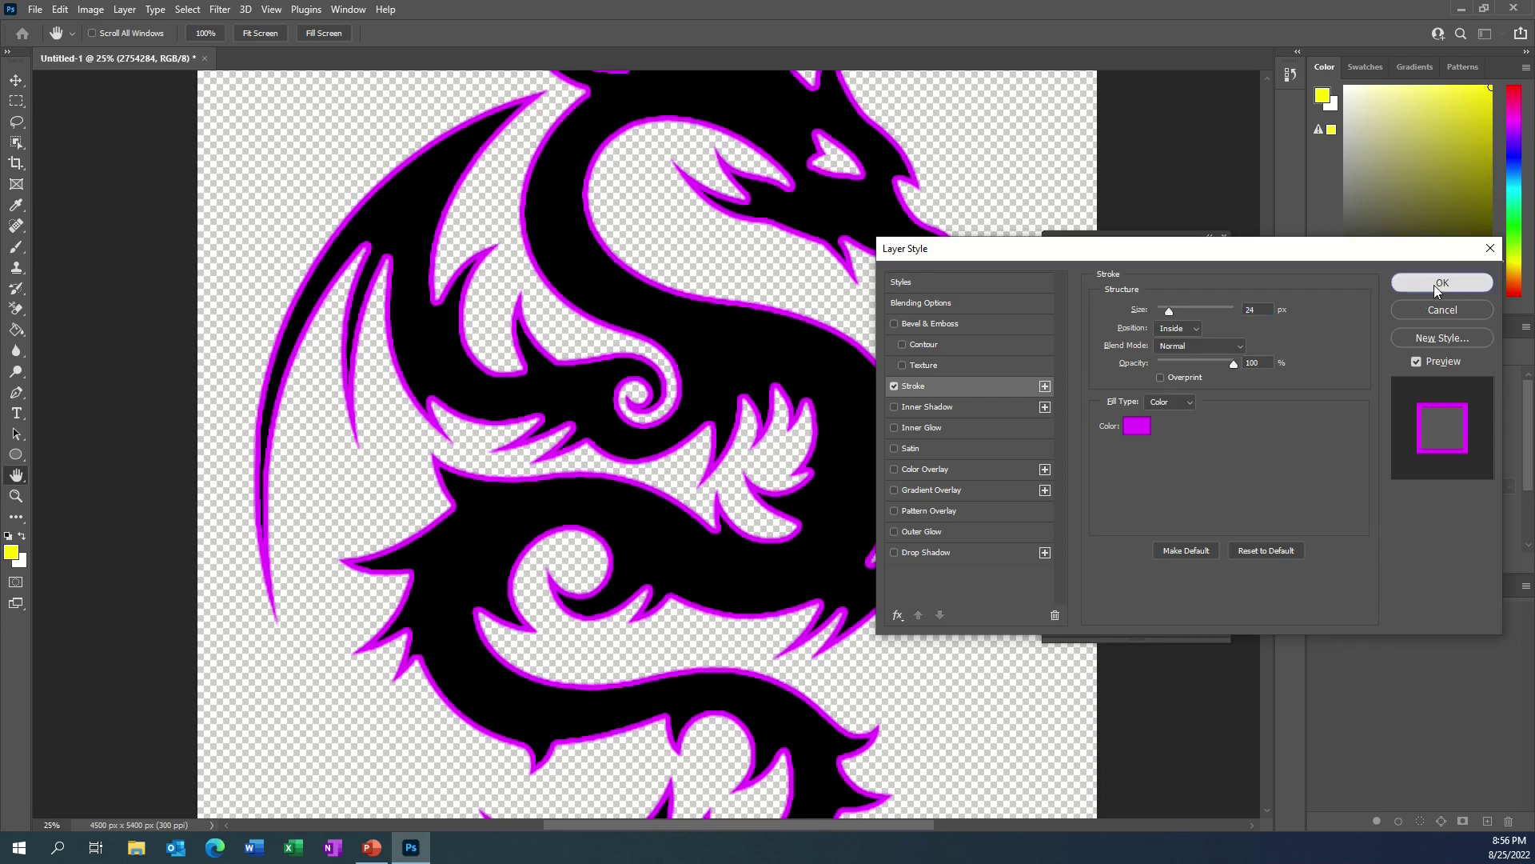
{"action": "left_click", "coordinate": [1439, 283]}
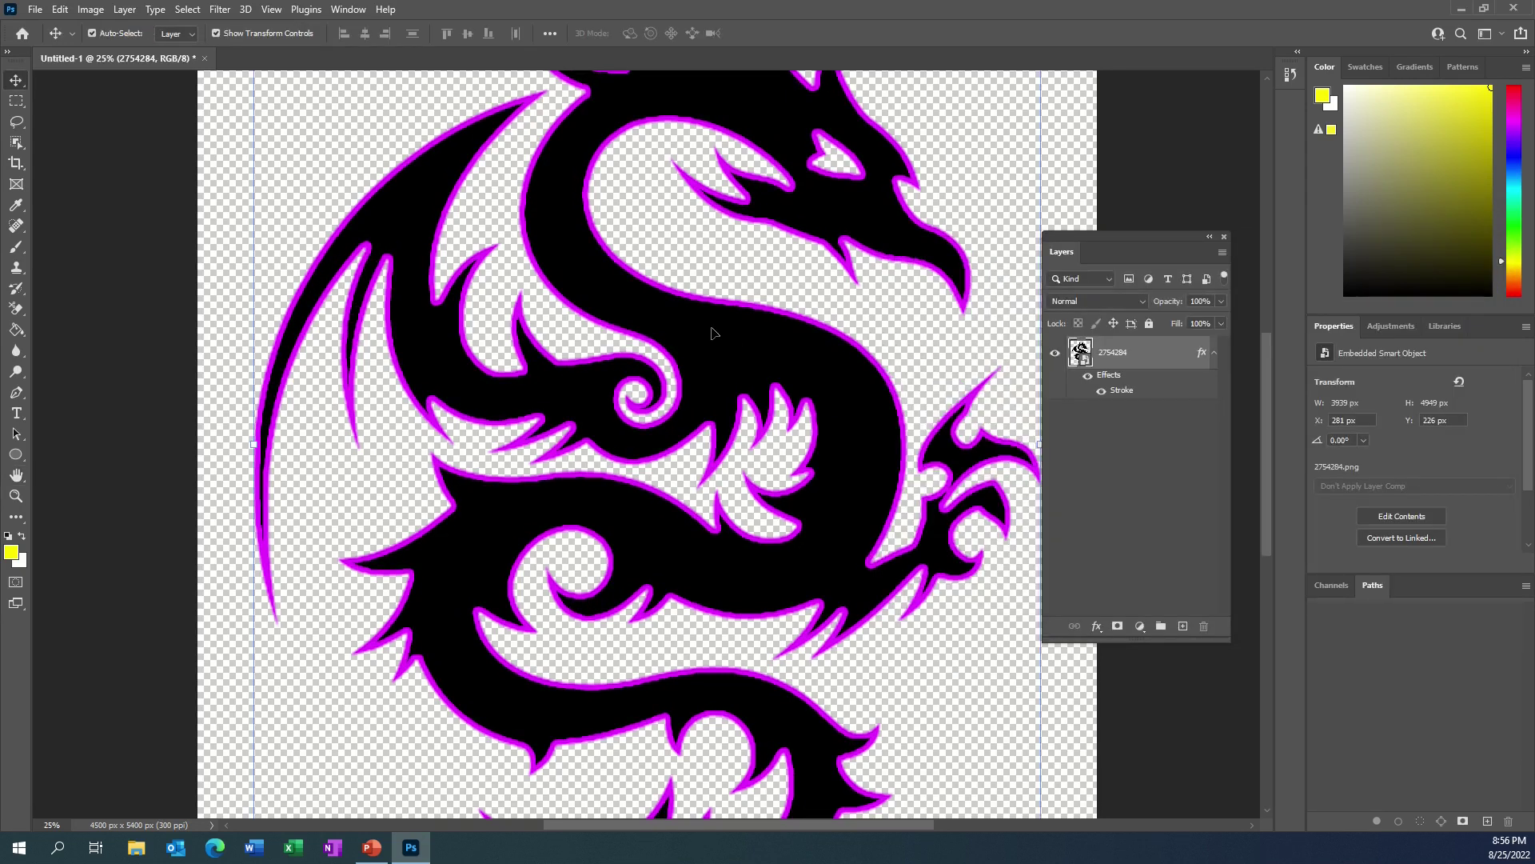
Nudge the Layers panel and zoom out so the whole outlined dragon fits on screen.
{"action": "left_click_drag", "start_coordinate": [1091, 240], "coordinate": [1129, 233]}
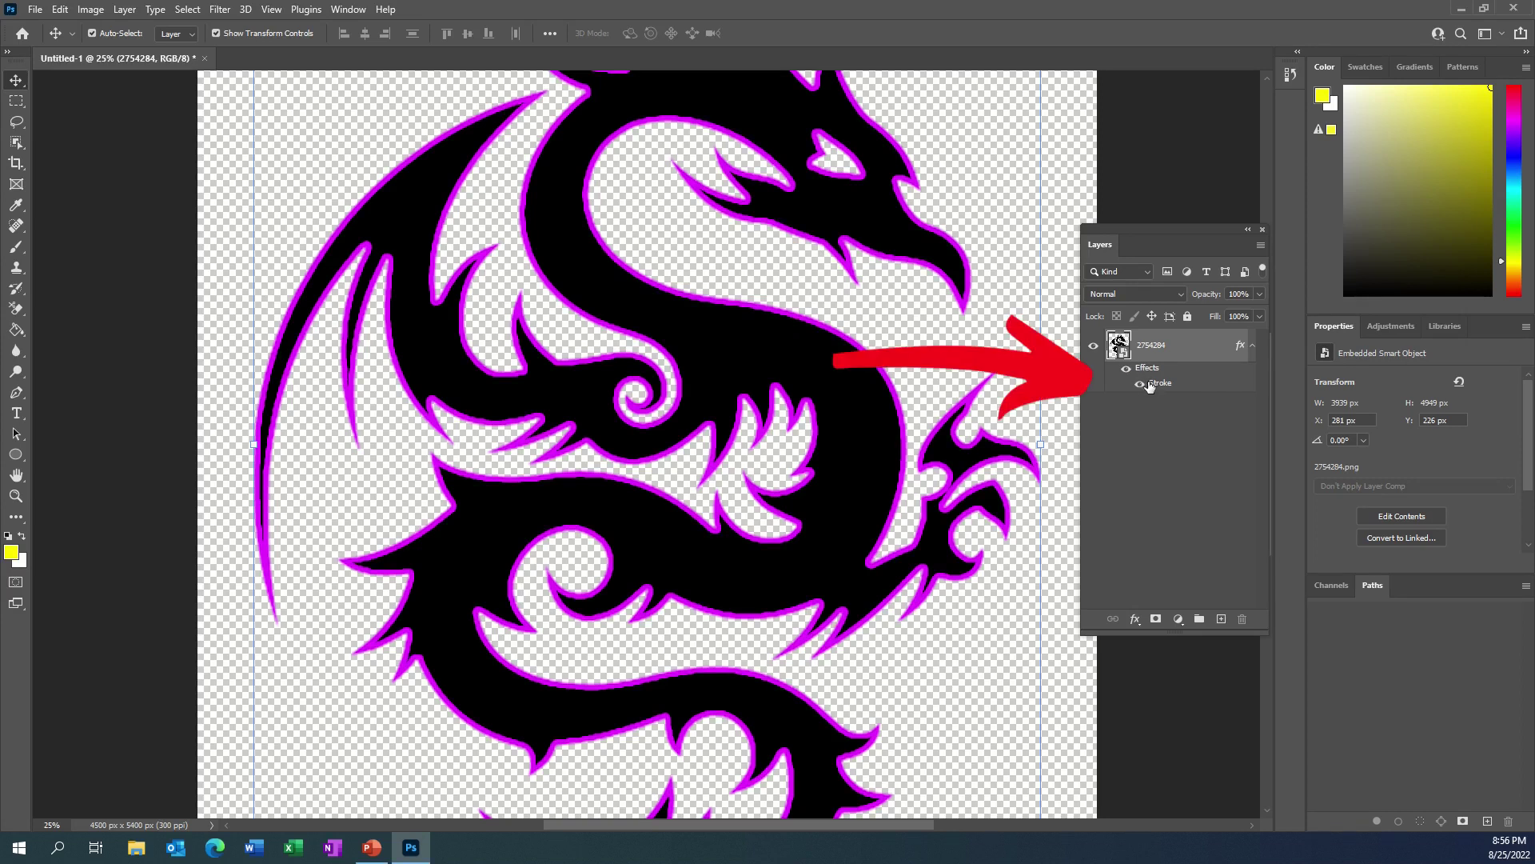
{"action": "key", "text": "ctrl+minus"}
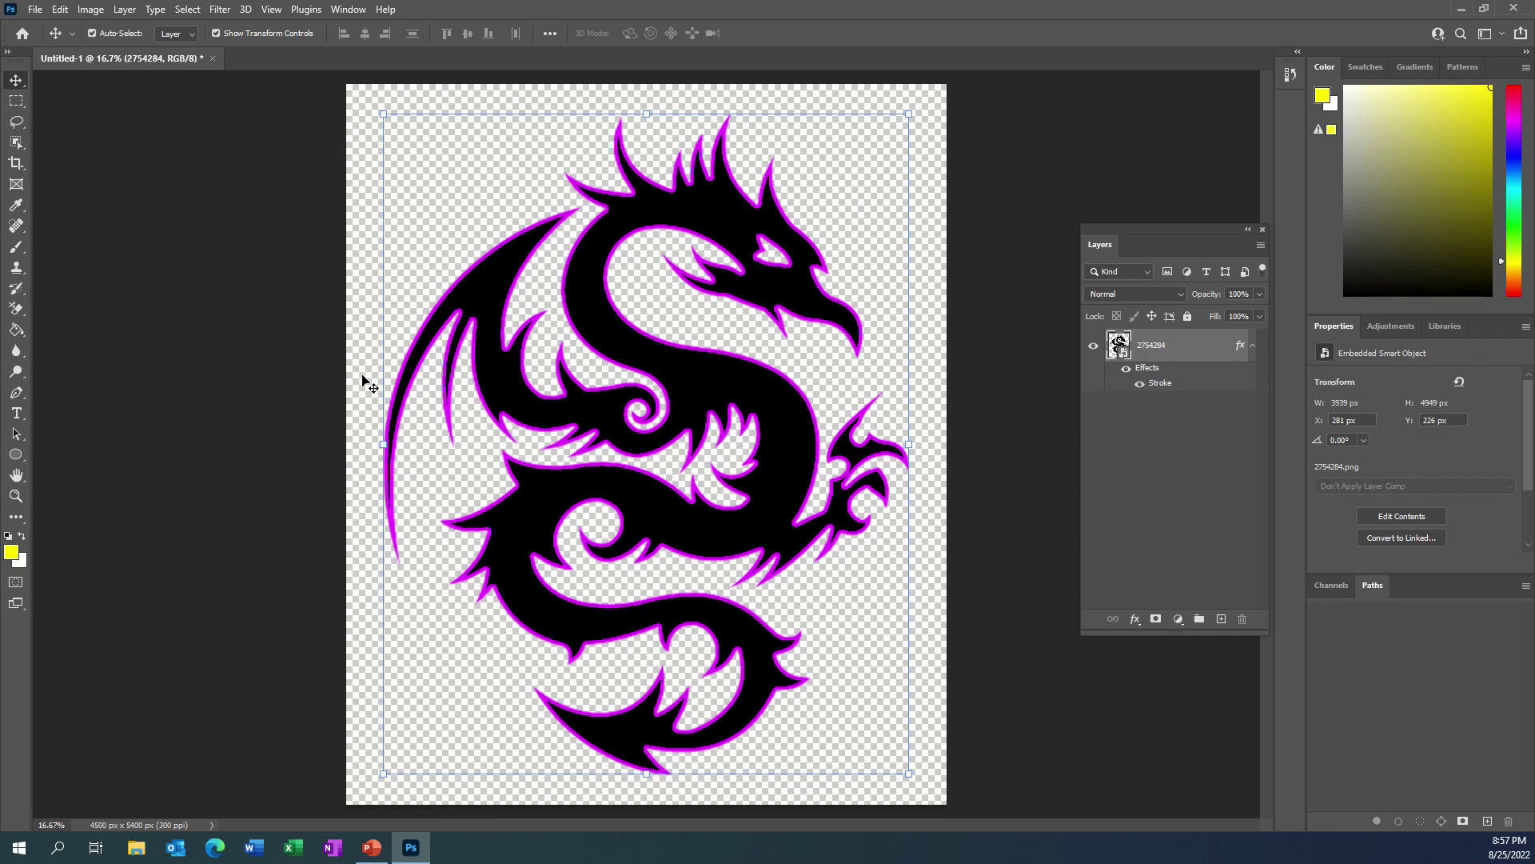
{"action": "left_click", "coordinate": [16, 332]}
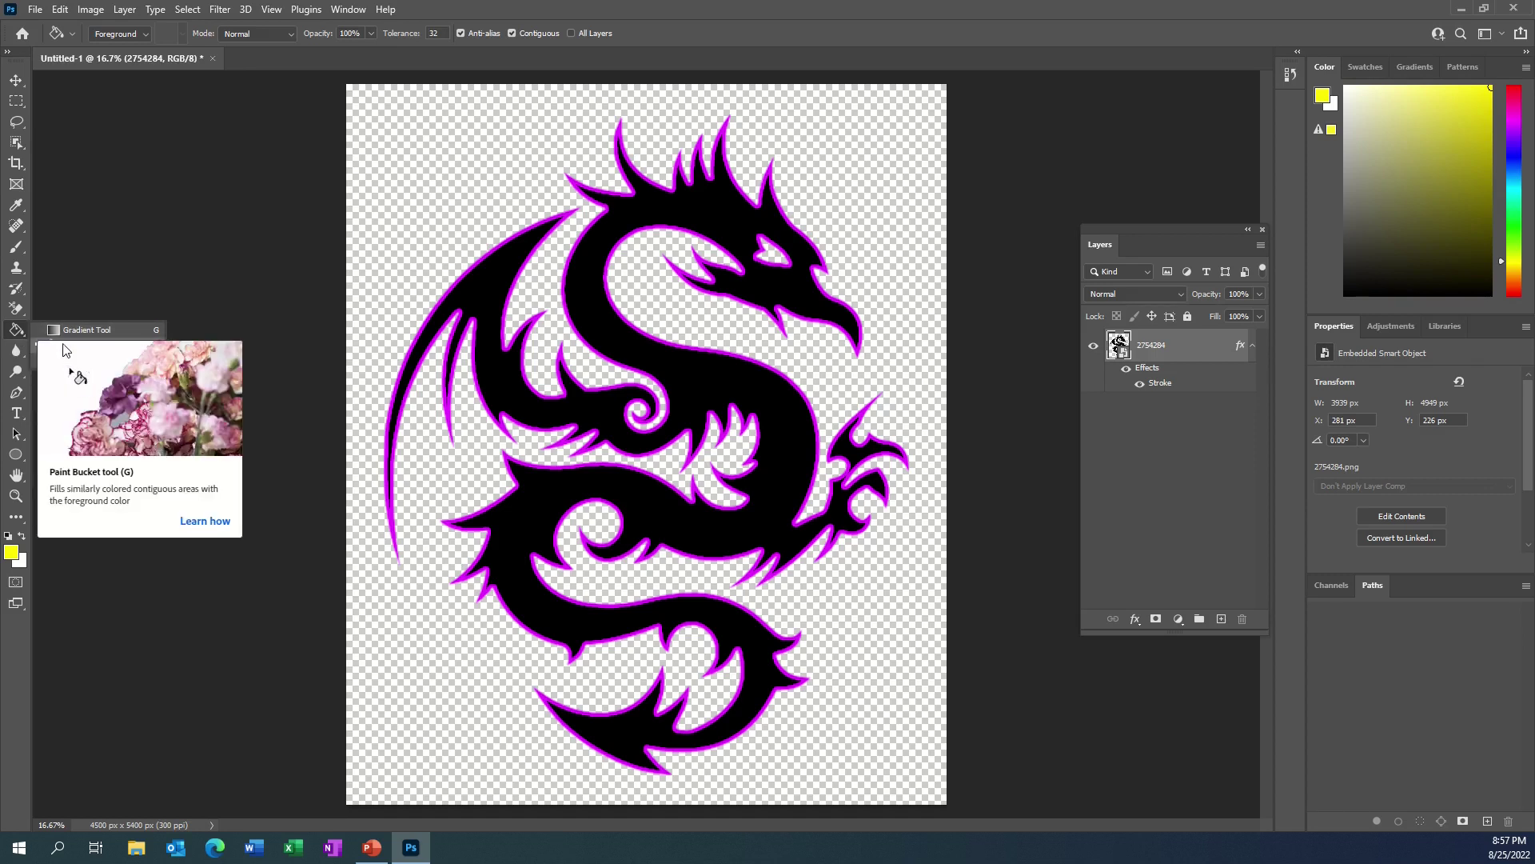
{"action": "left_click", "coordinate": [13, 311]}
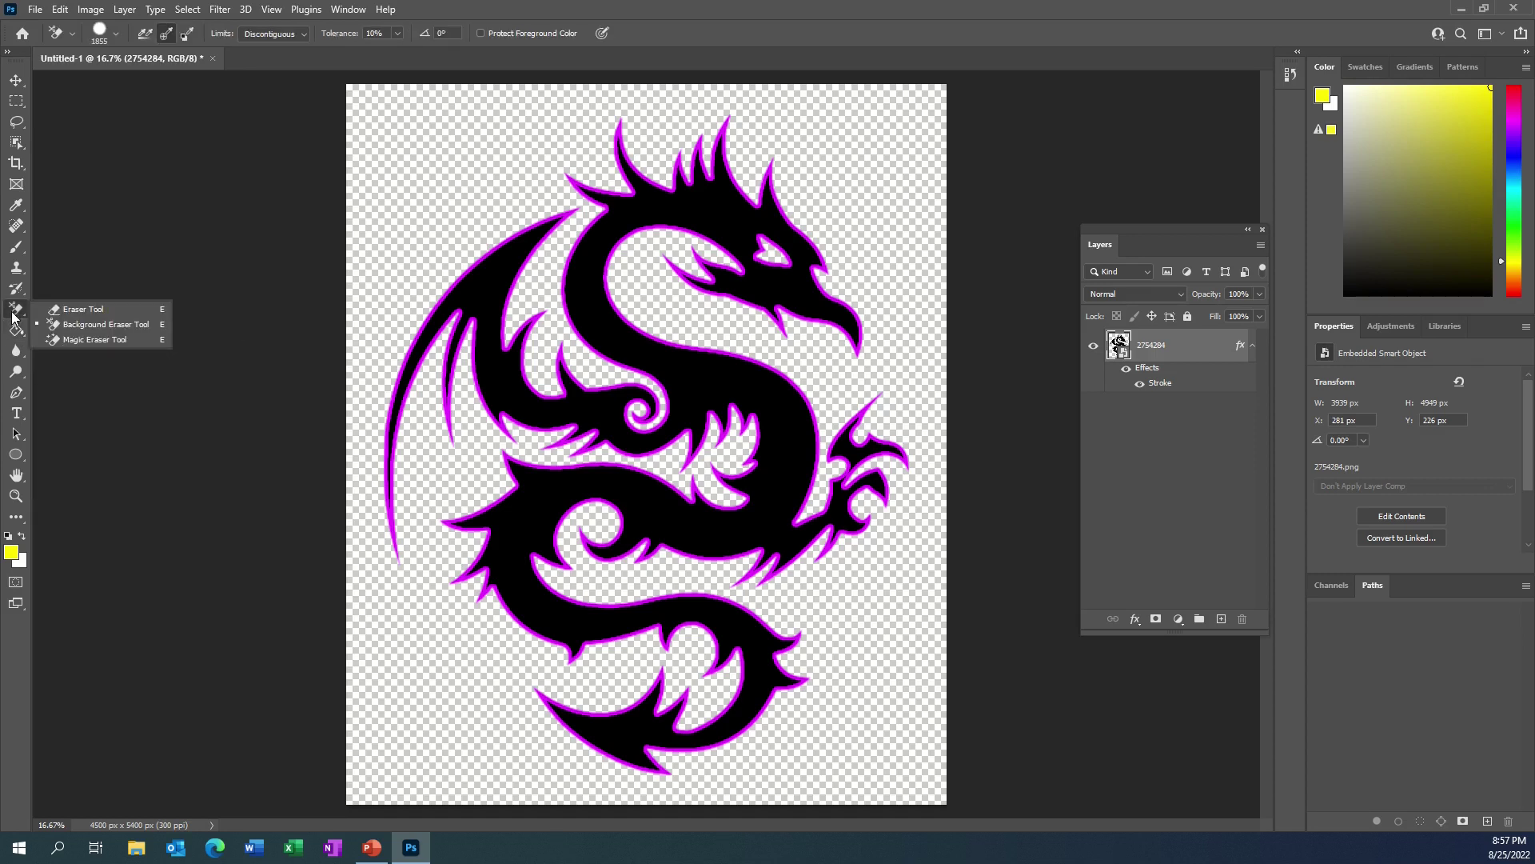
{"action": "left_click", "coordinate": [82, 340]}
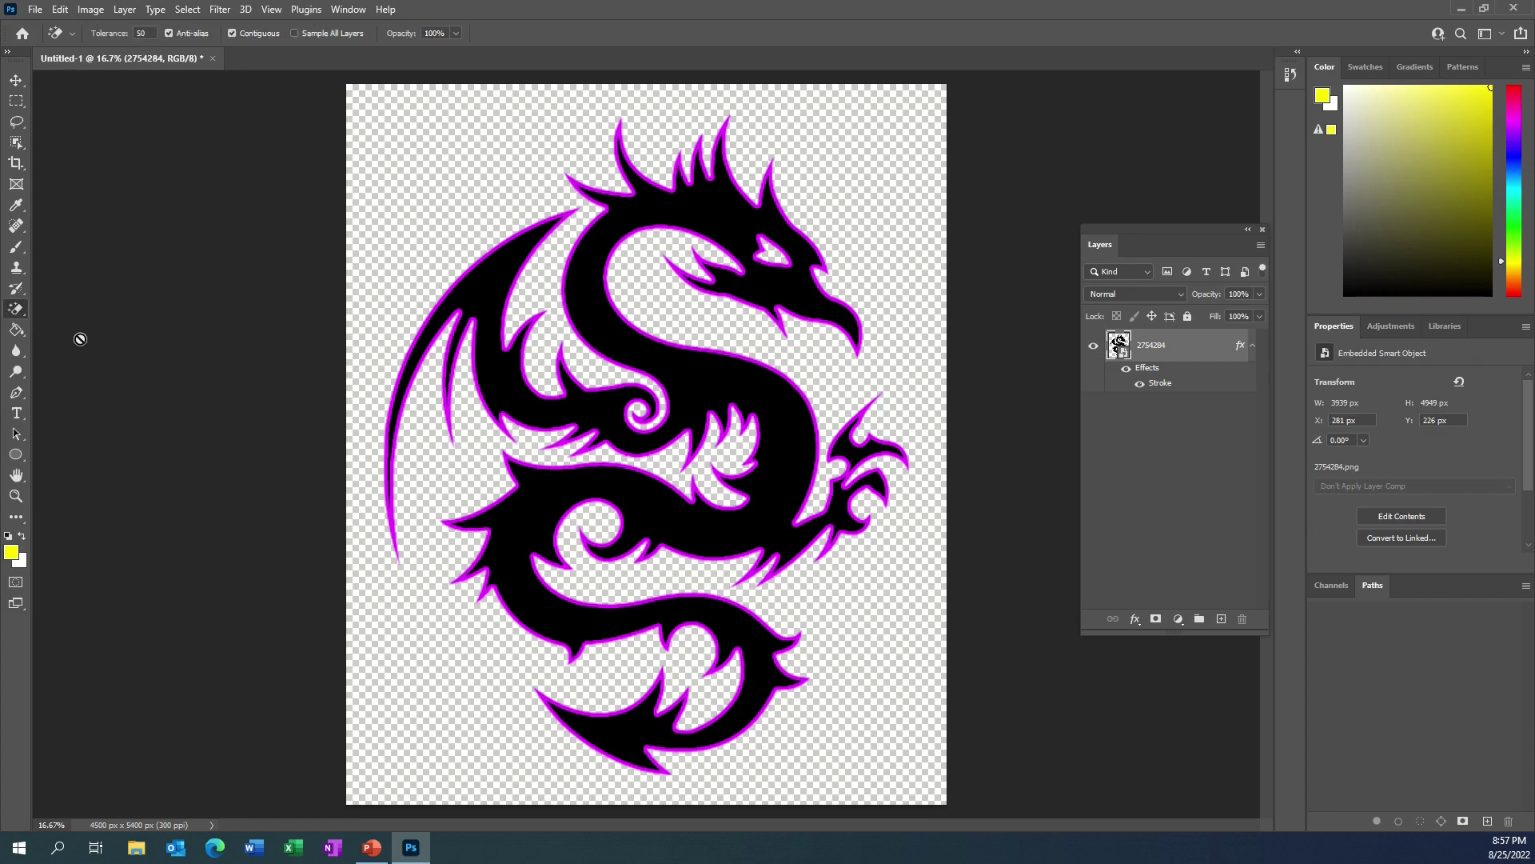
{"action": "left_click", "coordinate": [487, 363]}
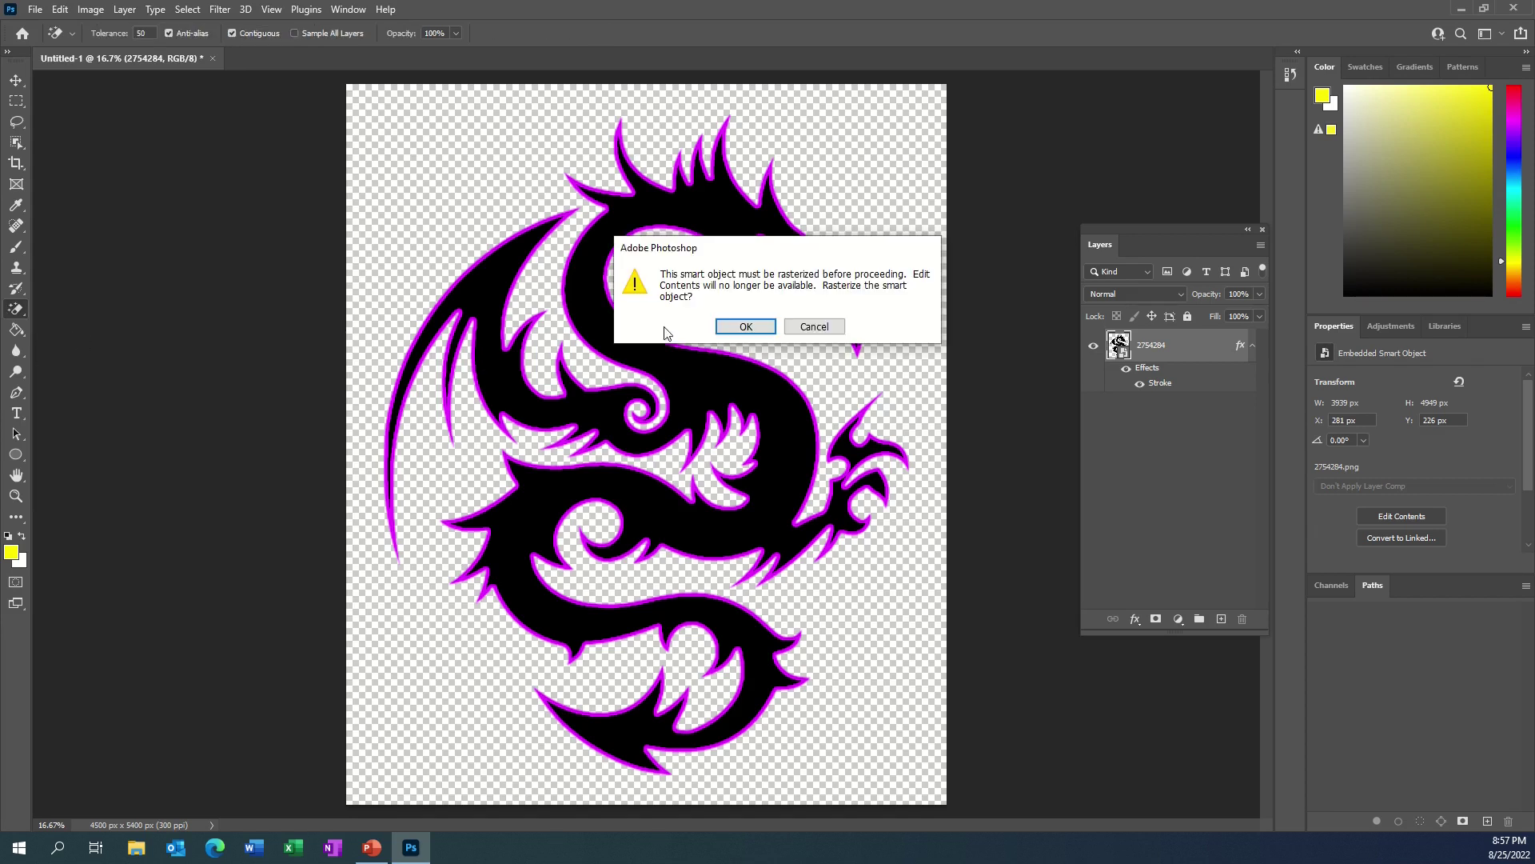
{"action": "left_click", "coordinate": [724, 329]}
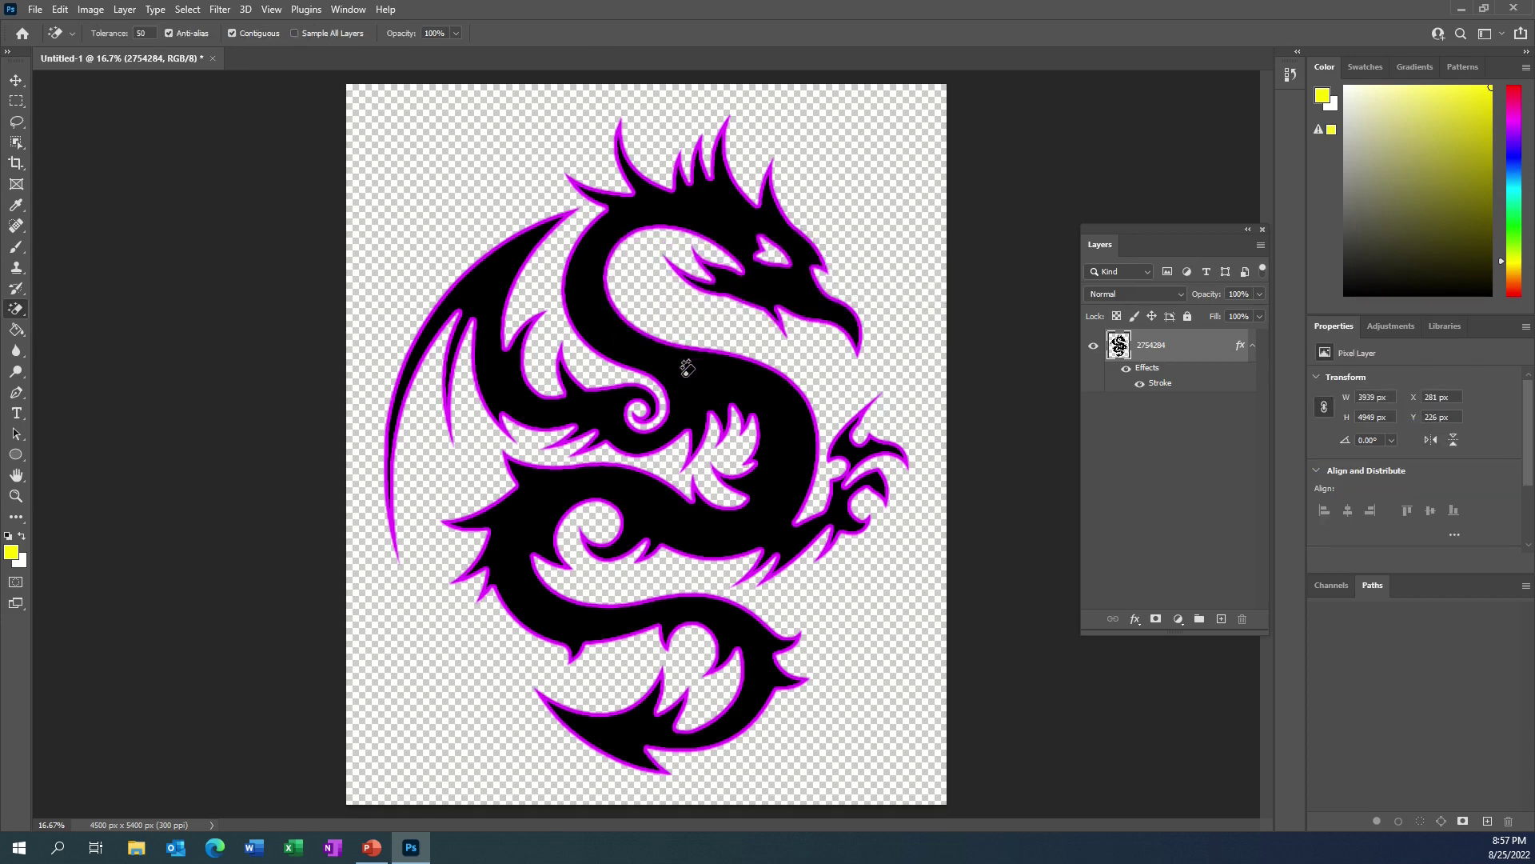
{"action": "left_click", "coordinate": [687, 367]}
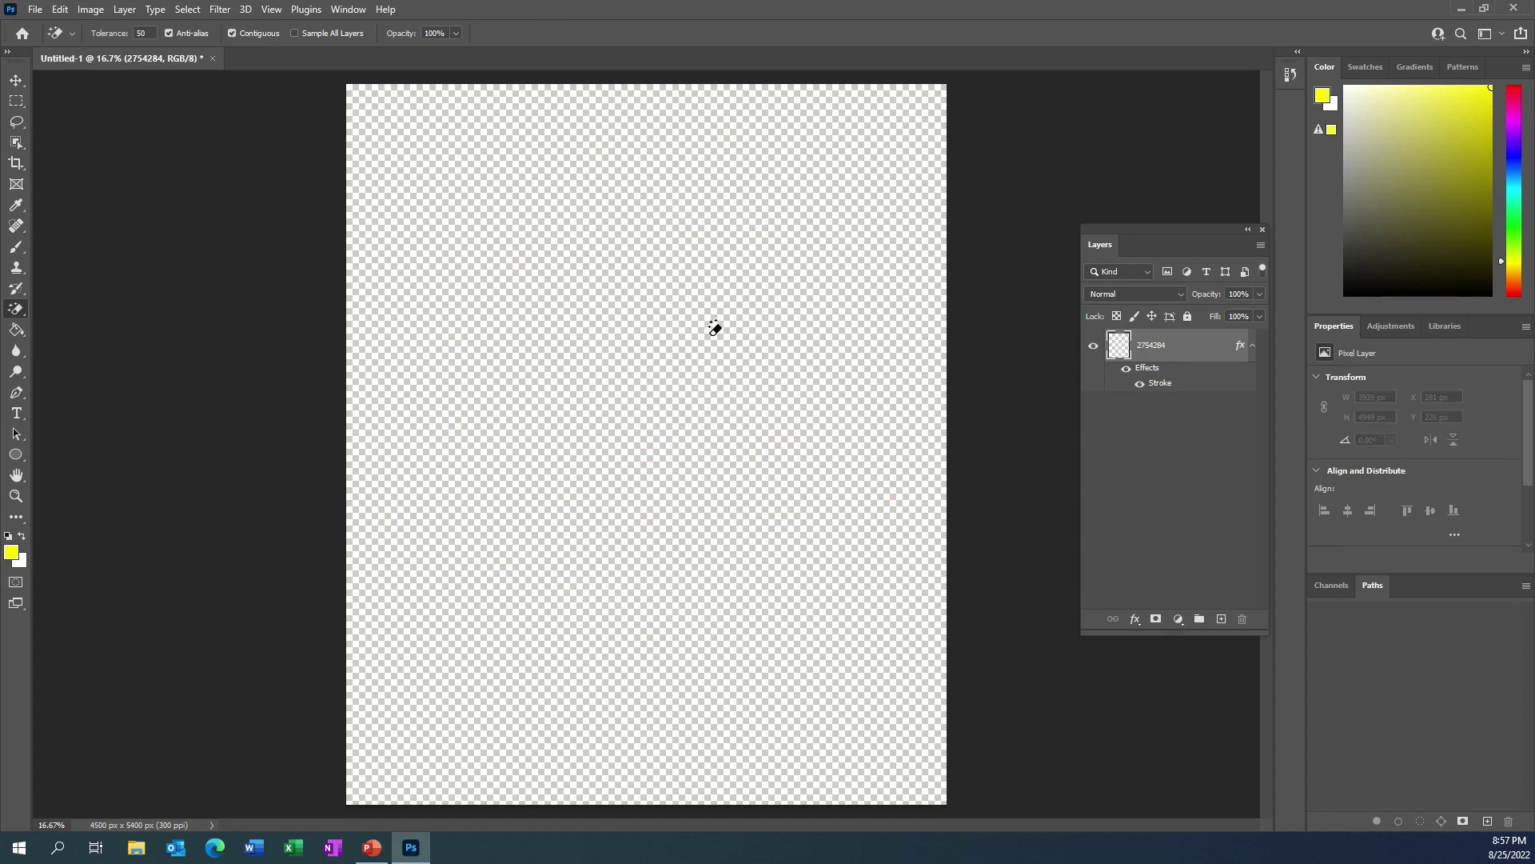
{"action": "key", "text": "ctrl+z"}
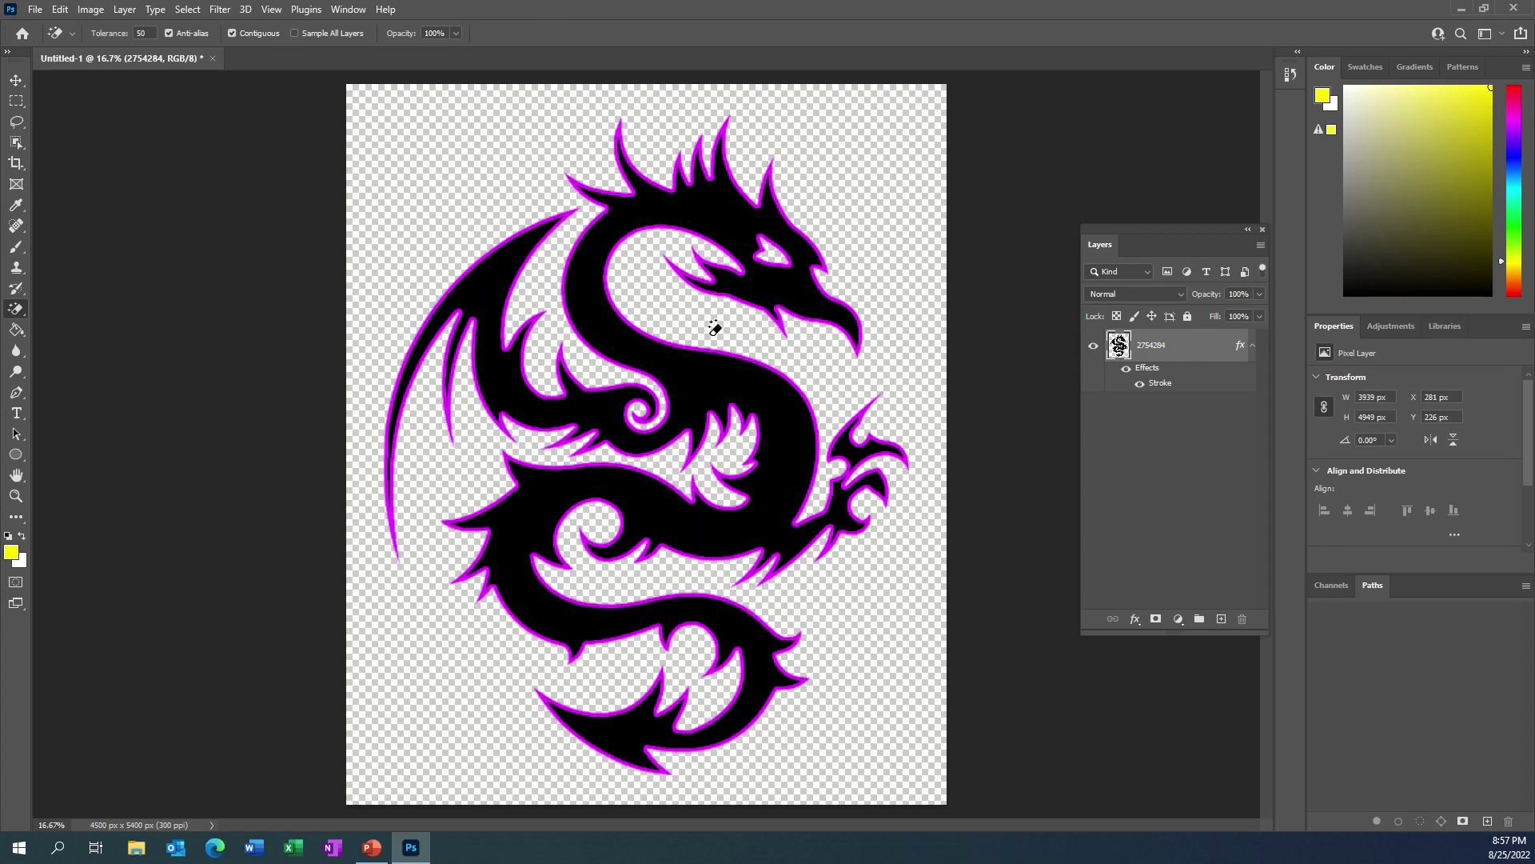
Duplicate the 2754284 layer as '2754284 copy' and hide the original layer.
{"action": "key", "text": "shift+e"}
{"action": "right_click", "coordinate": [1177, 349]}
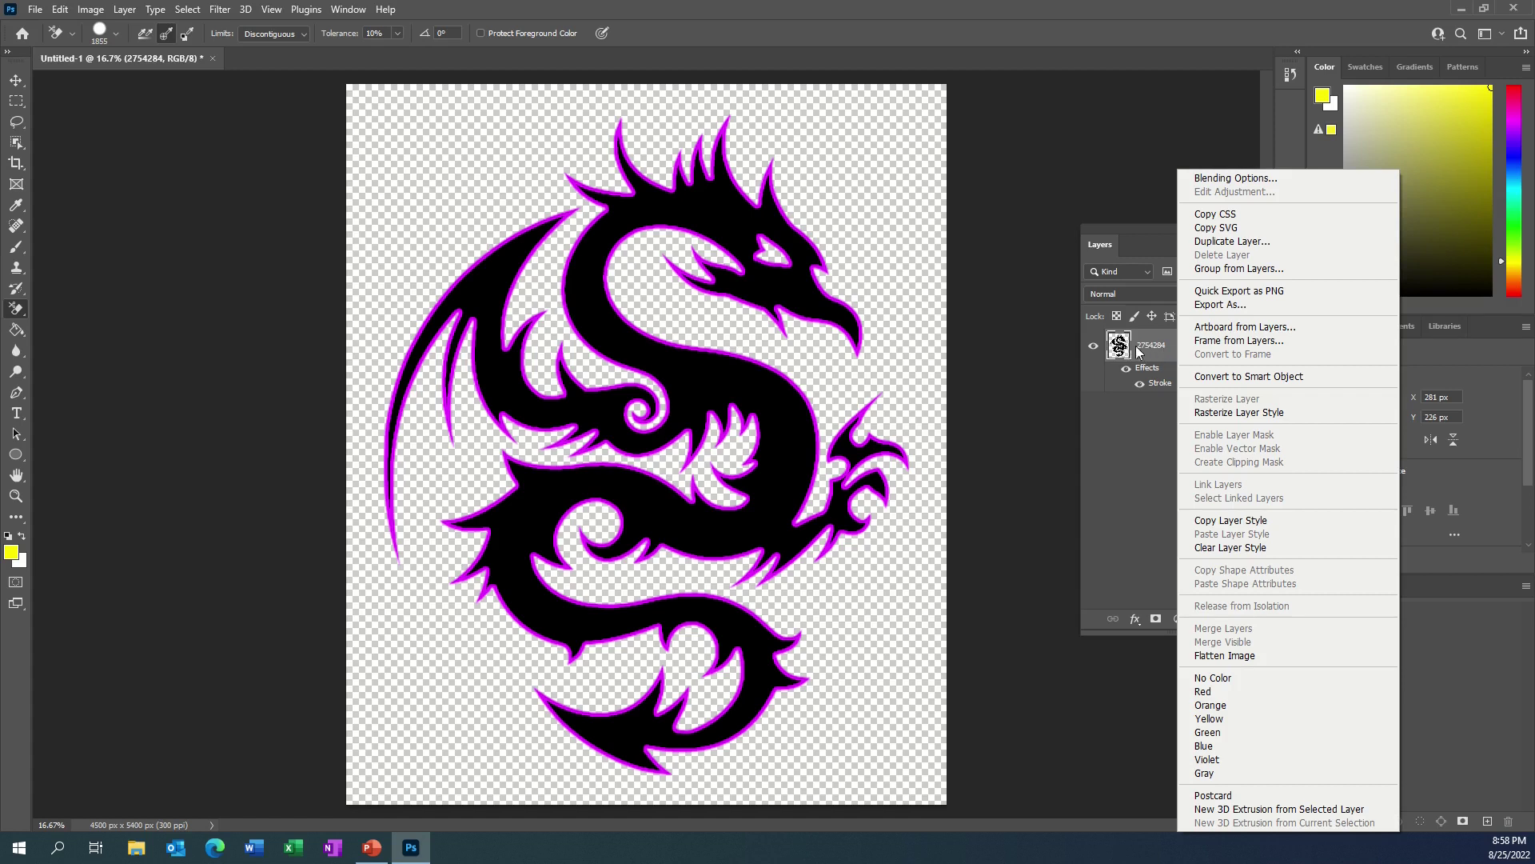
{"action": "left_click", "coordinate": [1214, 241]}
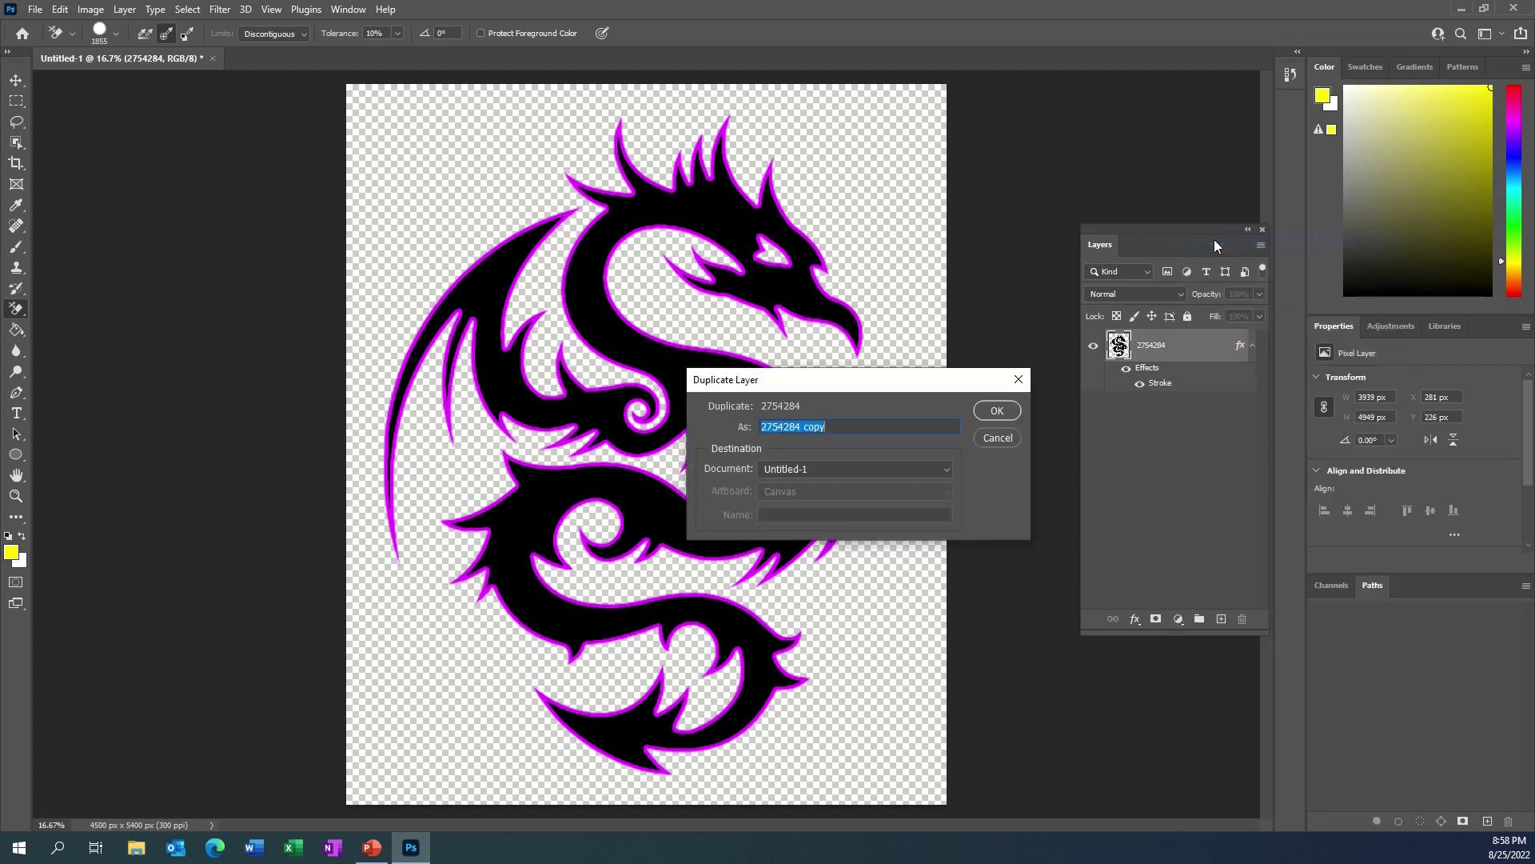
{"action": "left_click", "coordinate": [994, 405]}
{"action": "left_click", "coordinate": [1093, 408]}
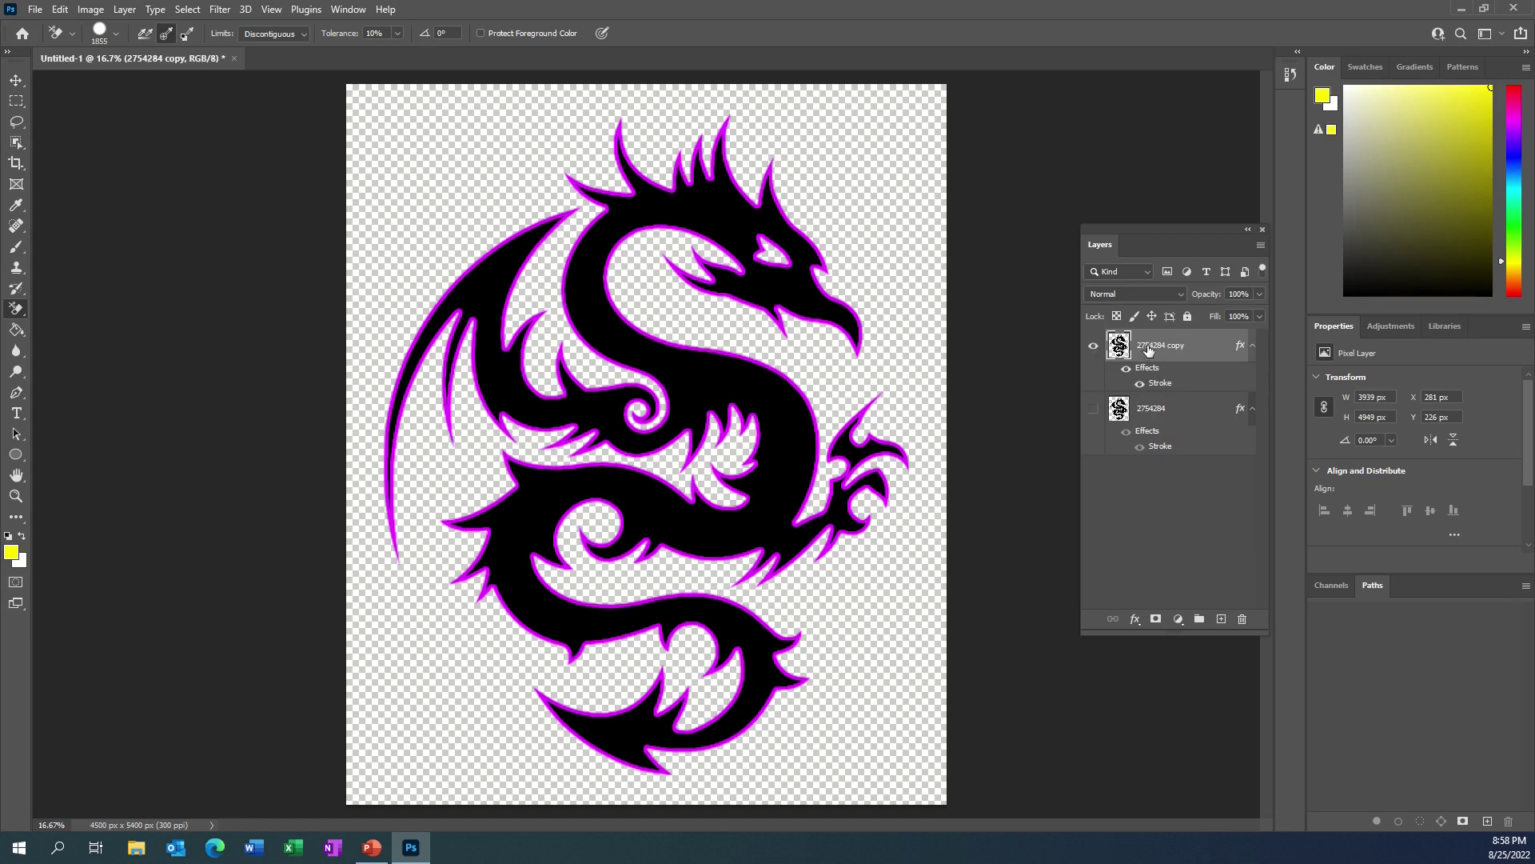
Convert '2754284 copy' to an embedded smart object, leaving only it visible and selected.
{"action": "right_click", "coordinate": [1197, 347]}
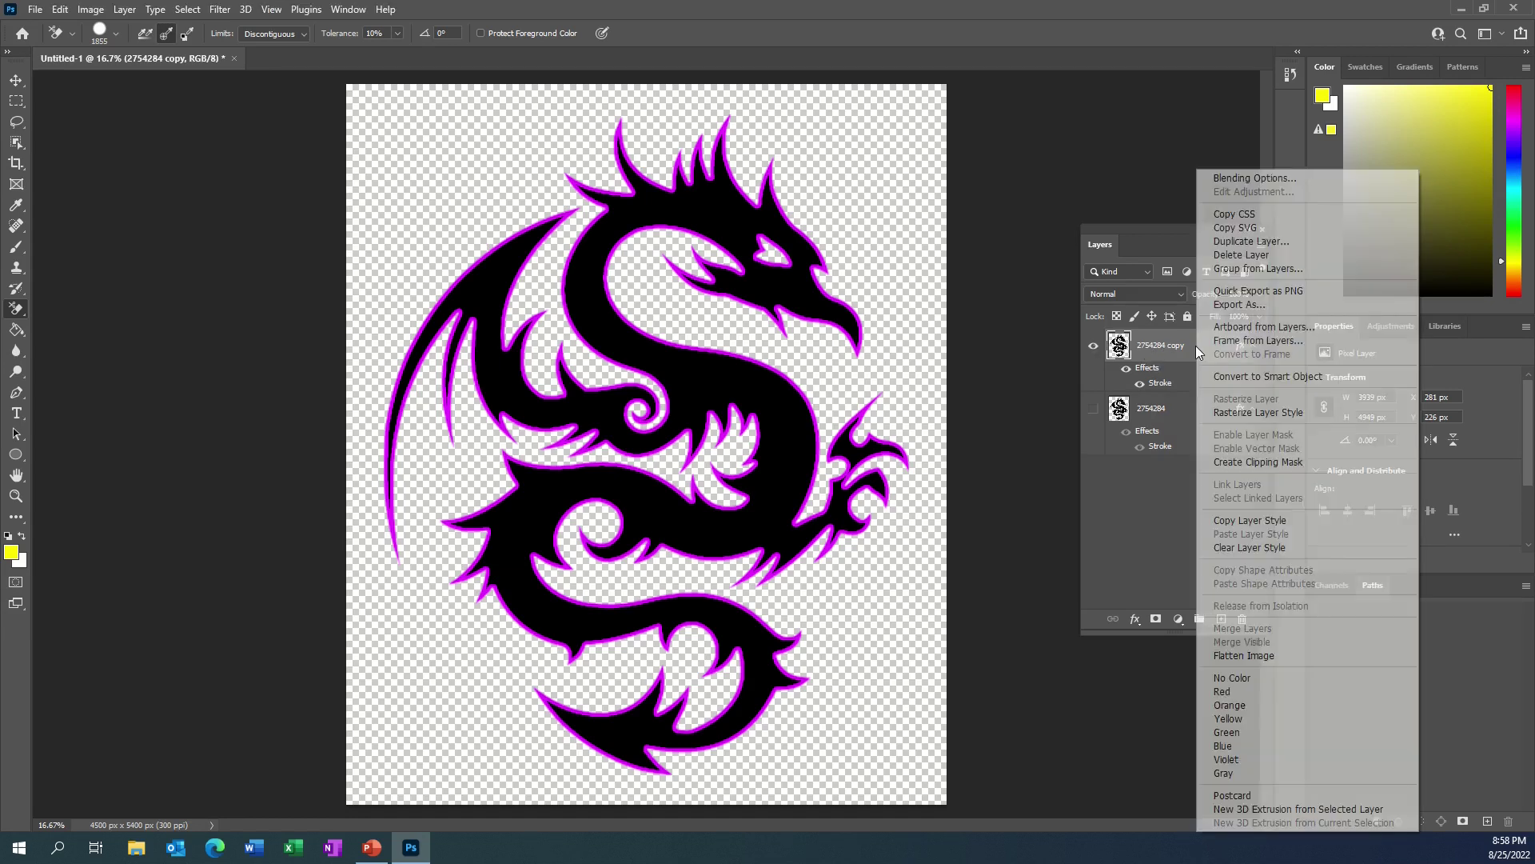
{"action": "left_click", "coordinate": [1241, 378]}
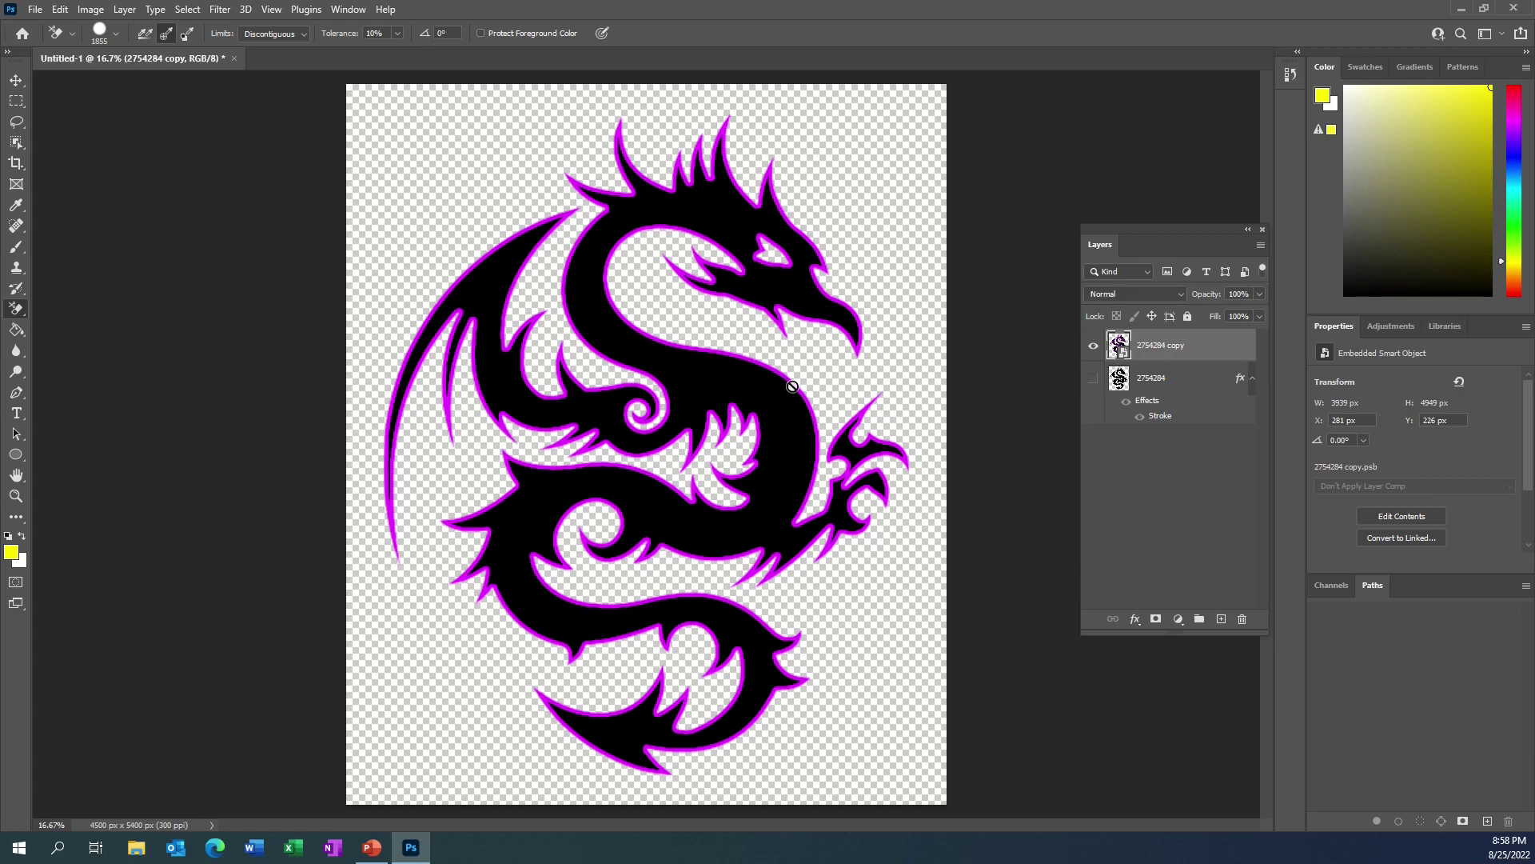
{"action": "left_click", "coordinate": [1155, 381]}
{"action": "left_click", "coordinate": [1093, 346]}
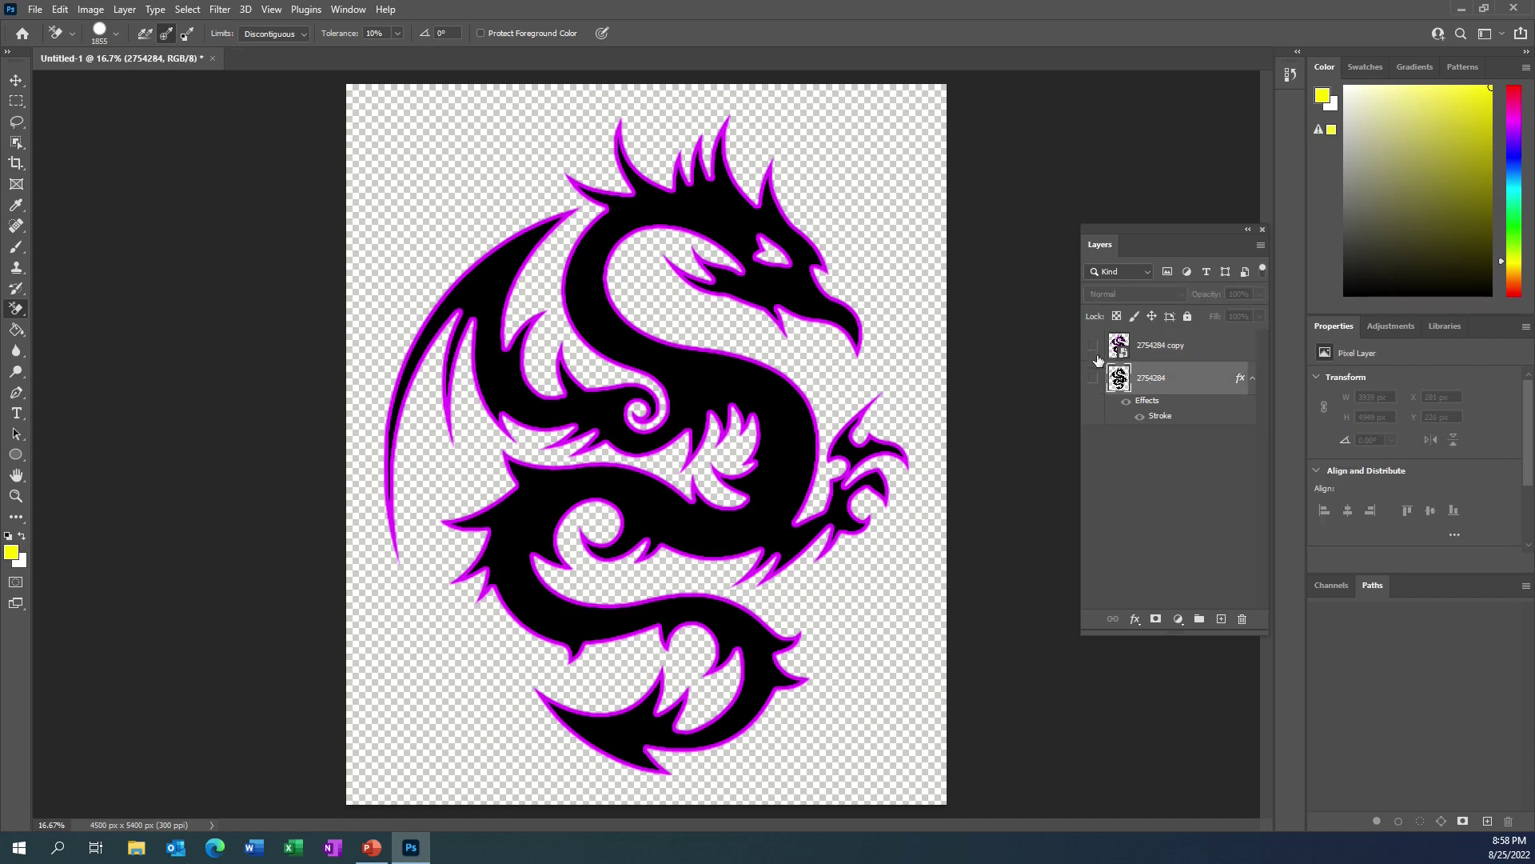
{"action": "left_click", "coordinate": [1093, 380]}
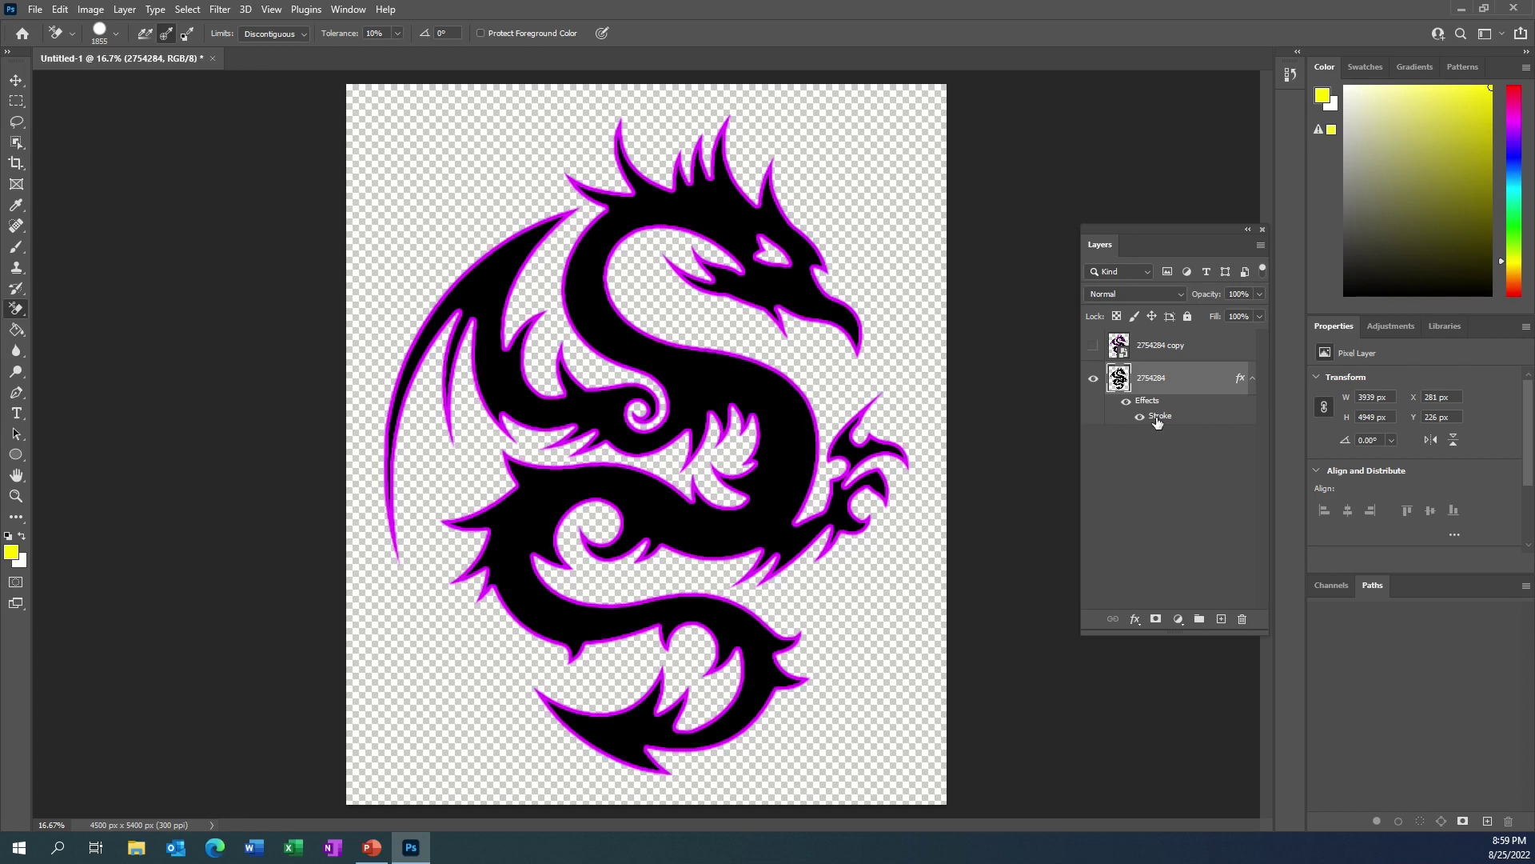
{"action": "left_click", "coordinate": [1093, 346]}
{"action": "left_click", "coordinate": [1094, 381]}
{"action": "left_click", "coordinate": [1160, 347]}
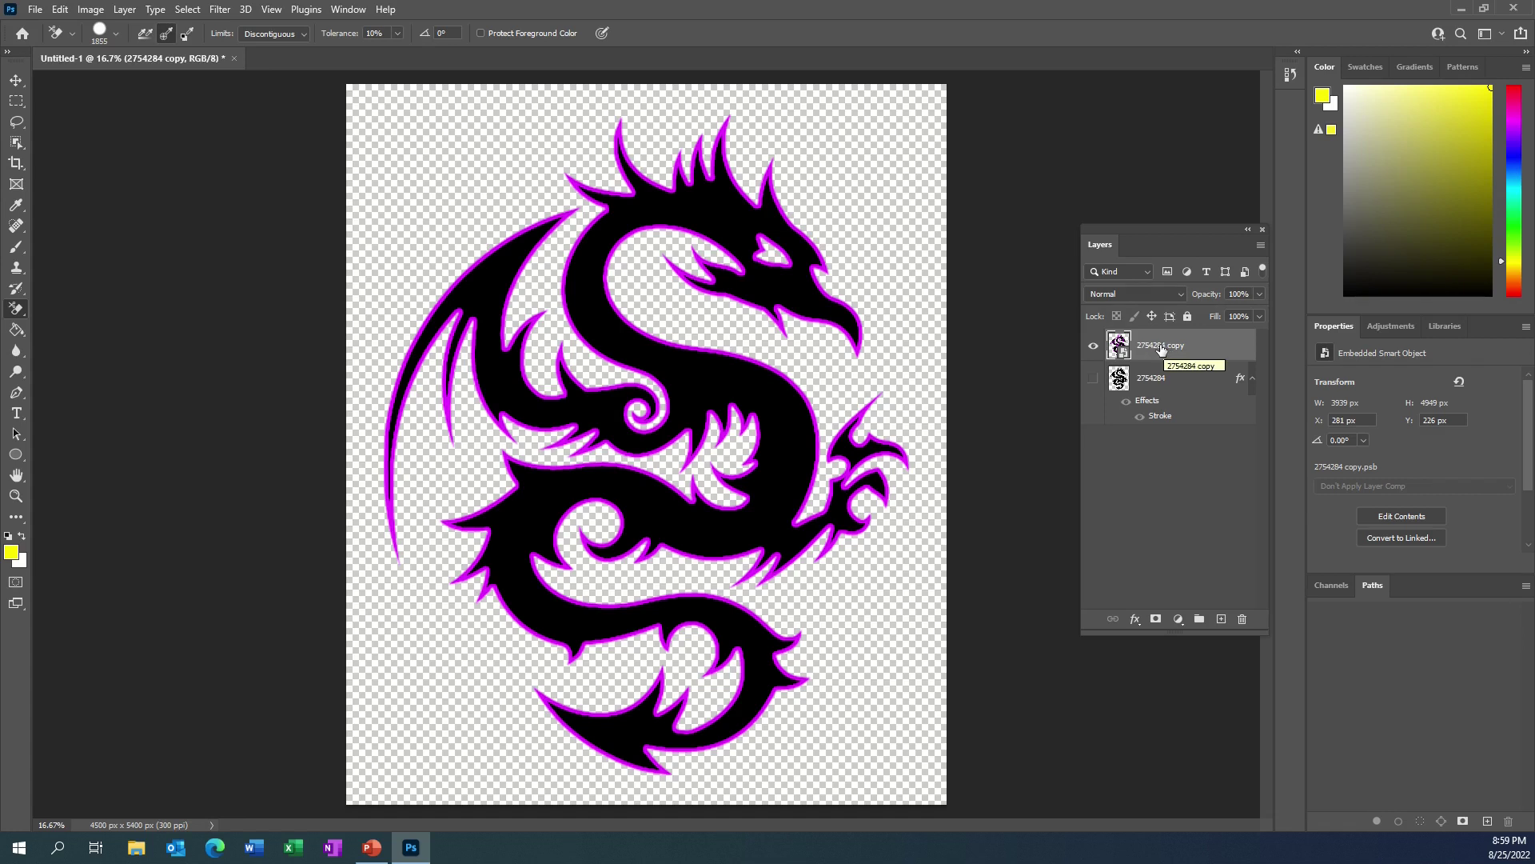
Pick the Background Eraser and rasterize the '2754284 copy' smart object when prompted.
{"action": "right_click", "coordinate": [16, 317]}
{"action": "left_click", "coordinate": [61, 322]}
{"action": "left_click", "coordinate": [585, 308]}
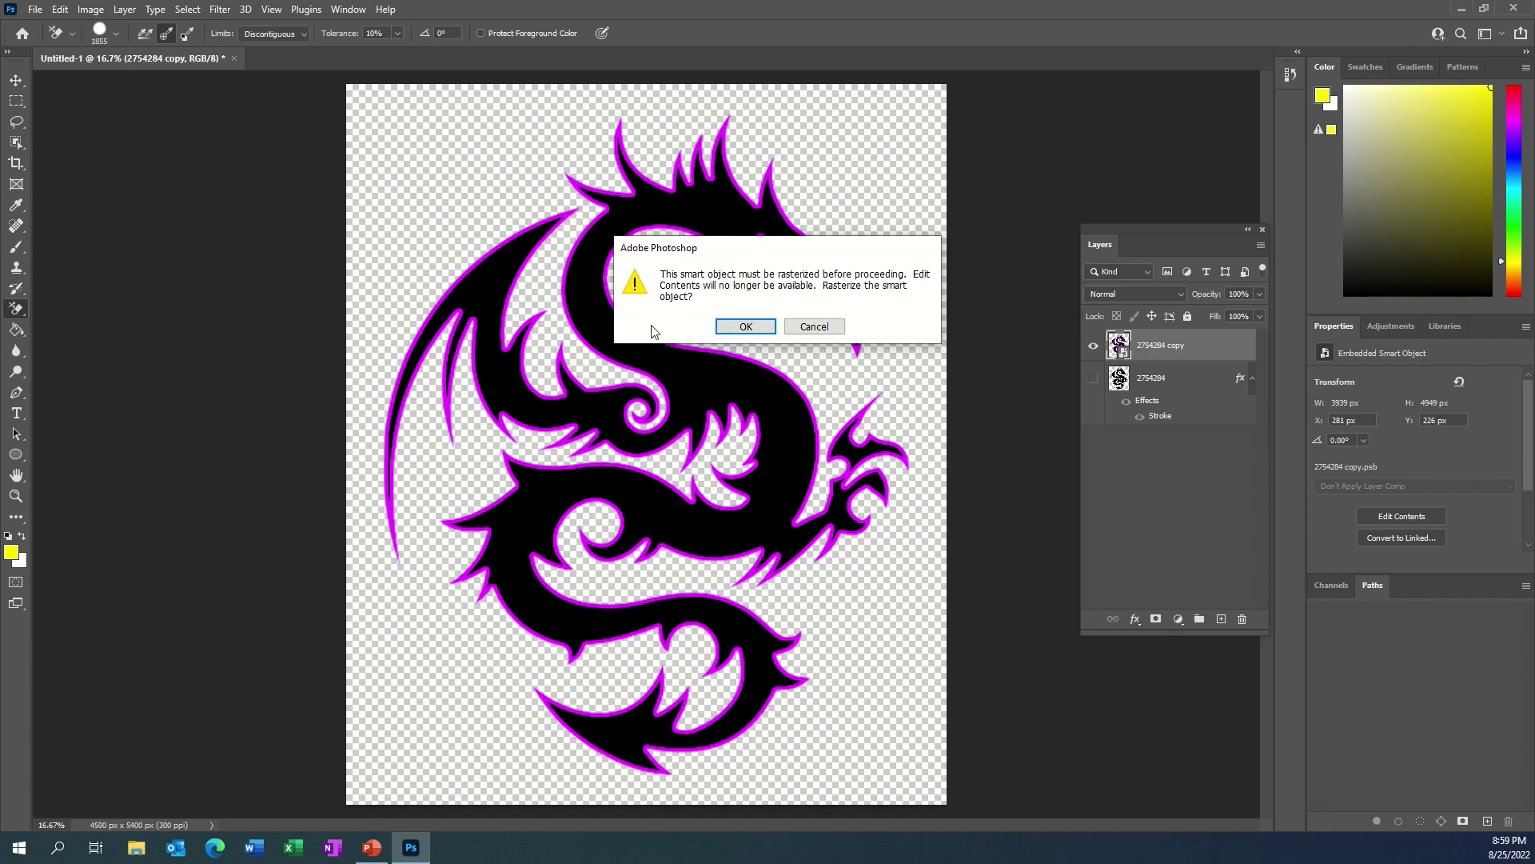
{"action": "left_click", "coordinate": [723, 328]}
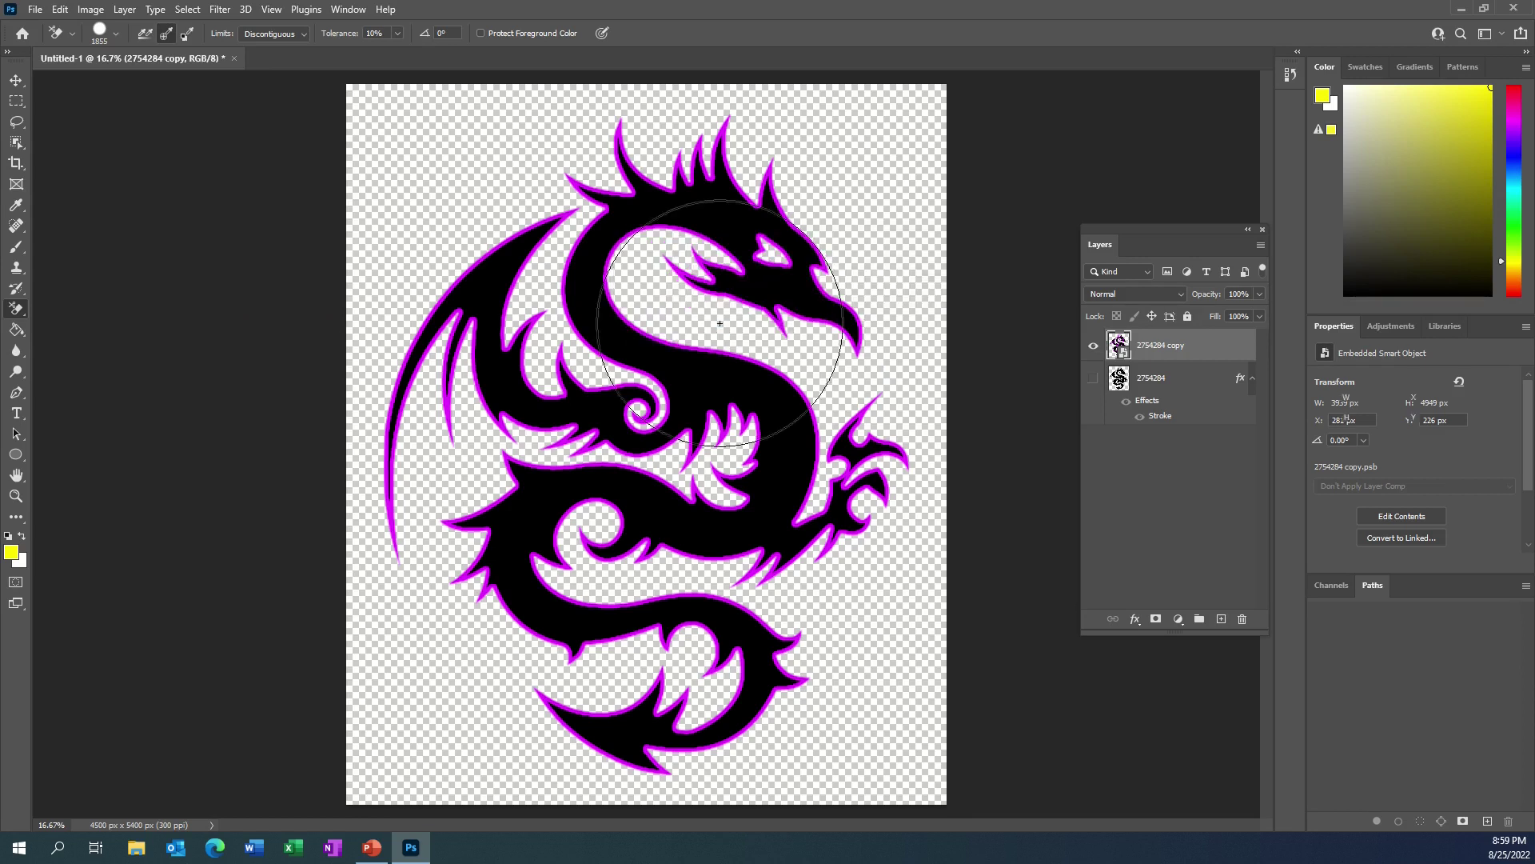
Set eraser Sampling to Once and erase the black fill across the wing and body.
{"action": "left_click", "coordinate": [167, 37]}
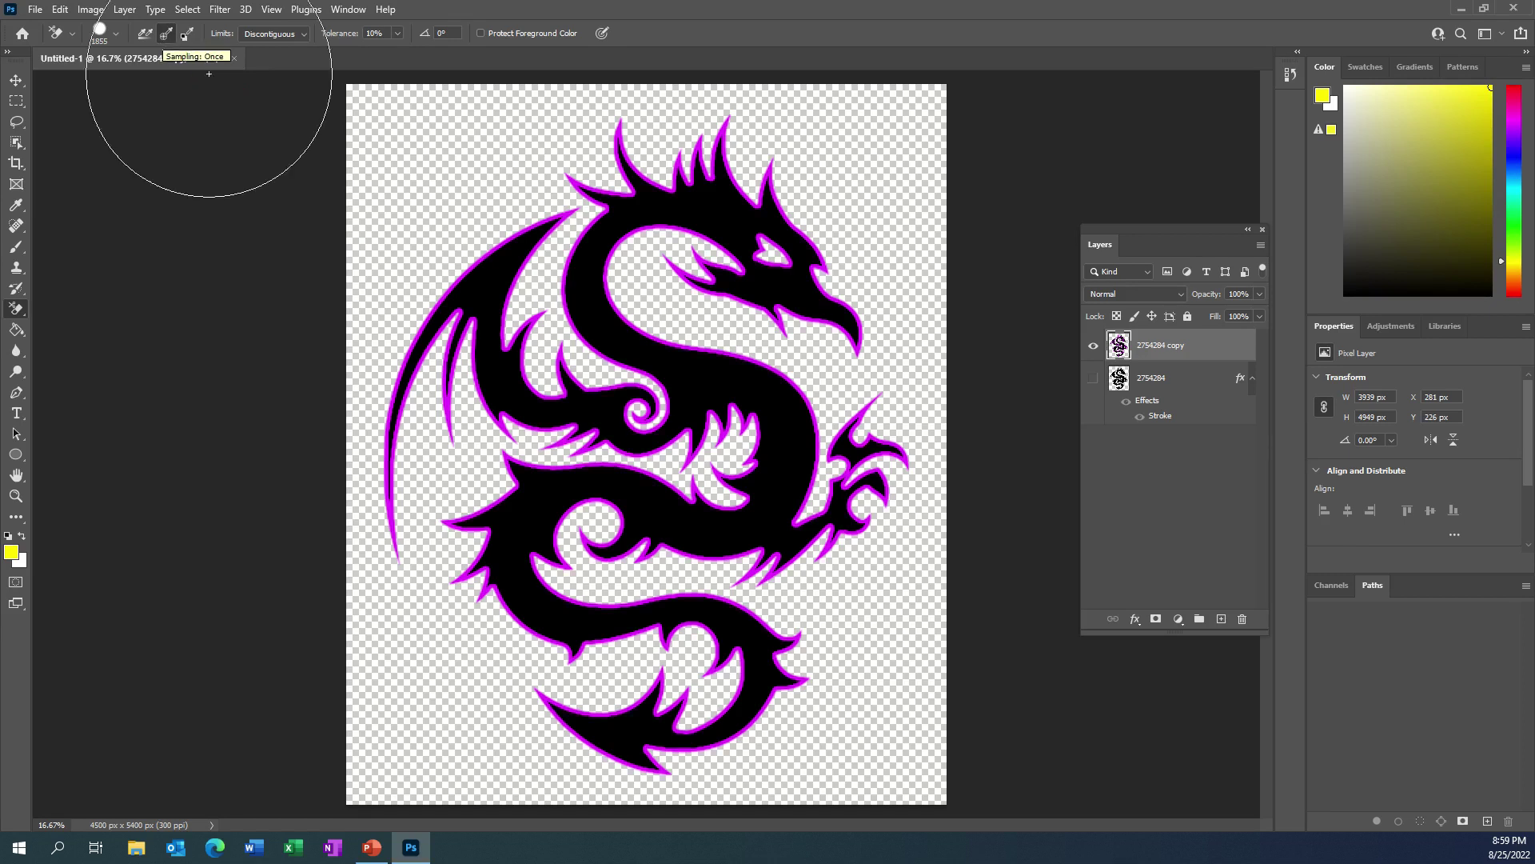
{"action": "left_click", "coordinate": [483, 290]}
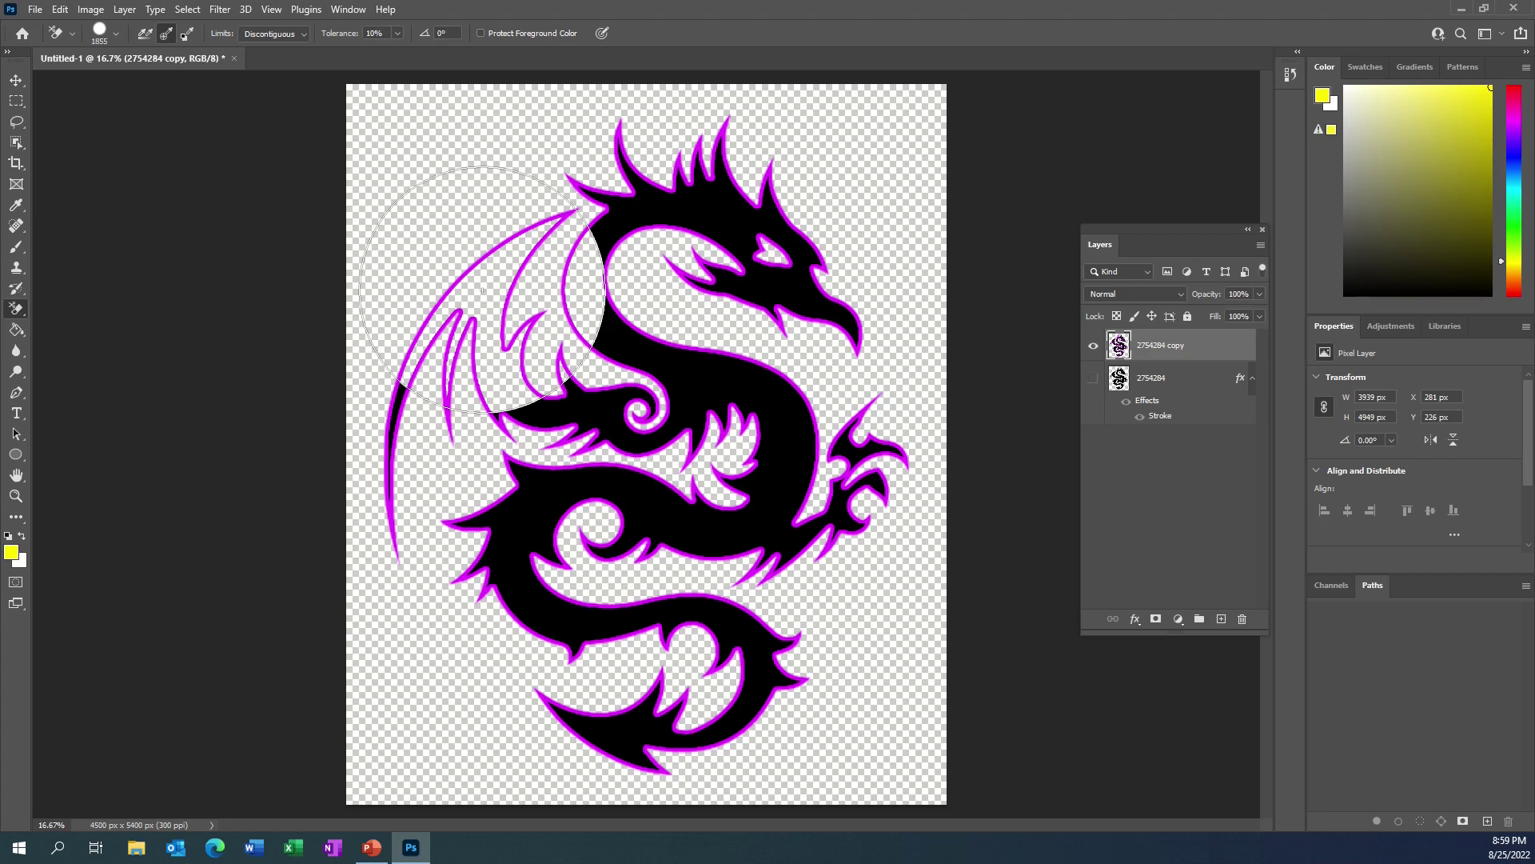
{"action": "mouse_move", "coordinate": [482, 290]}
{"action": "left_mouse_down"}
{"action": "mouse_move", "coordinate": [424, 382]}
{"action": "mouse_move", "coordinate": [427, 468]}
{"action": "mouse_move", "coordinate": [533, 618]}
{"action": "mouse_move", "coordinate": [602, 667]}
{"action": "mouse_move", "coordinate": [670, 683]}
{"action": "mouse_move", "coordinate": [738, 653]}
{"action": "mouse_move", "coordinate": [792, 583]}
{"action": "mouse_move", "coordinate": [820, 535]}
{"action": "mouse_move", "coordinate": [836, 448]}
{"action": "mouse_move", "coordinate": [746, 420]}
{"action": "mouse_move", "coordinate": [634, 464]}
{"action": "mouse_move", "coordinate": [594, 422]}
{"action": "mouse_move", "coordinate": [585, 255]}
{"action": "mouse_move", "coordinate": [601, 215]}
{"action": "mouse_move", "coordinate": [643, 198]}
{"action": "mouse_move", "coordinate": [688, 203]}
{"action": "mouse_move", "coordinate": [800, 256]}
{"action": "left_mouse_up"}
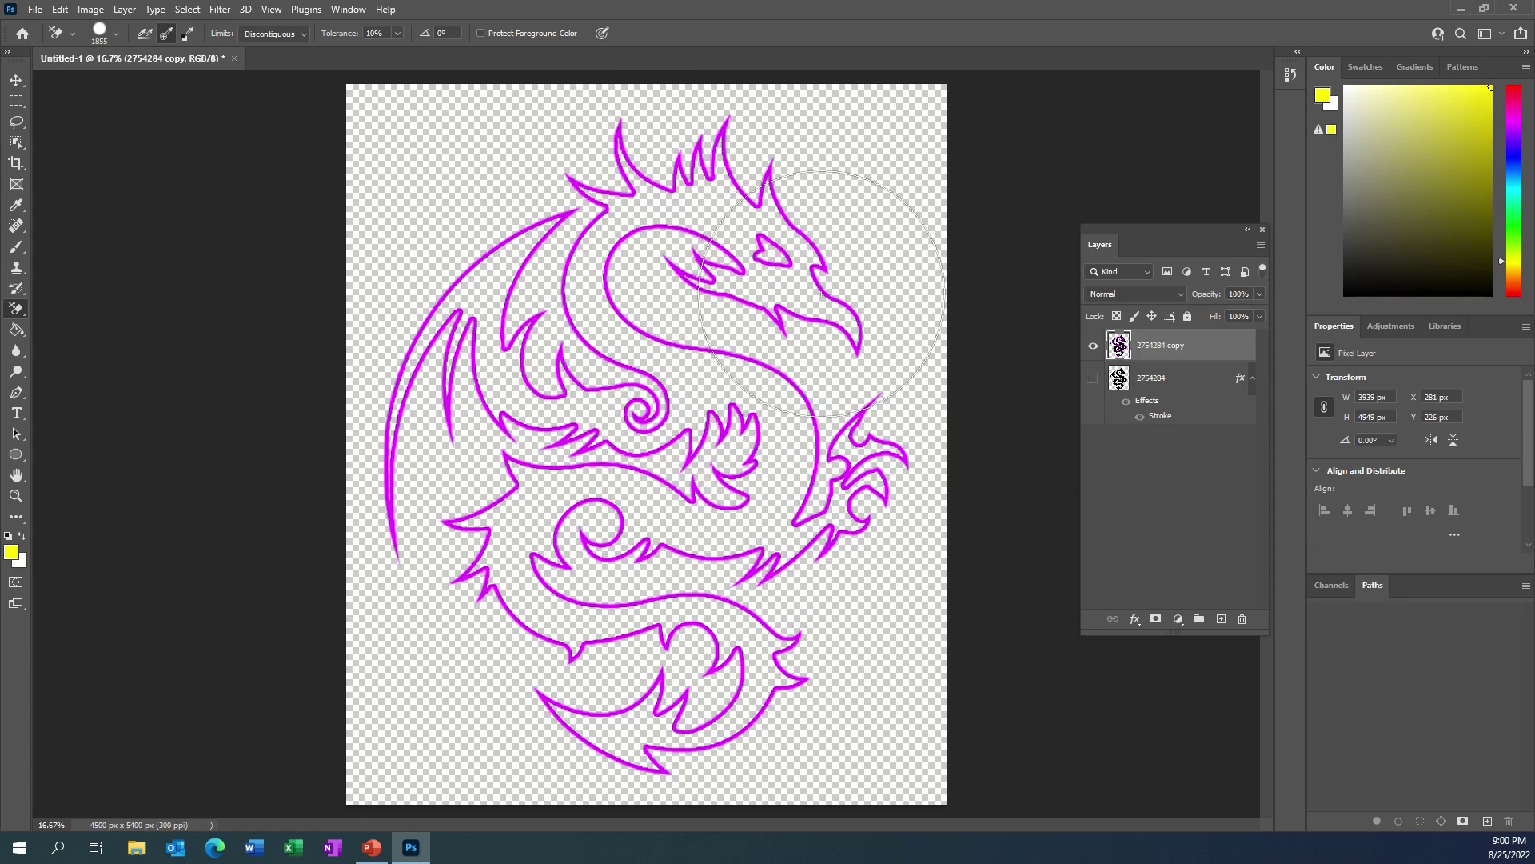
Switch to the Move Tool and bring up Image > Adjustments > Hue/Saturation.
{"action": "left_click", "coordinate": [16, 80]}
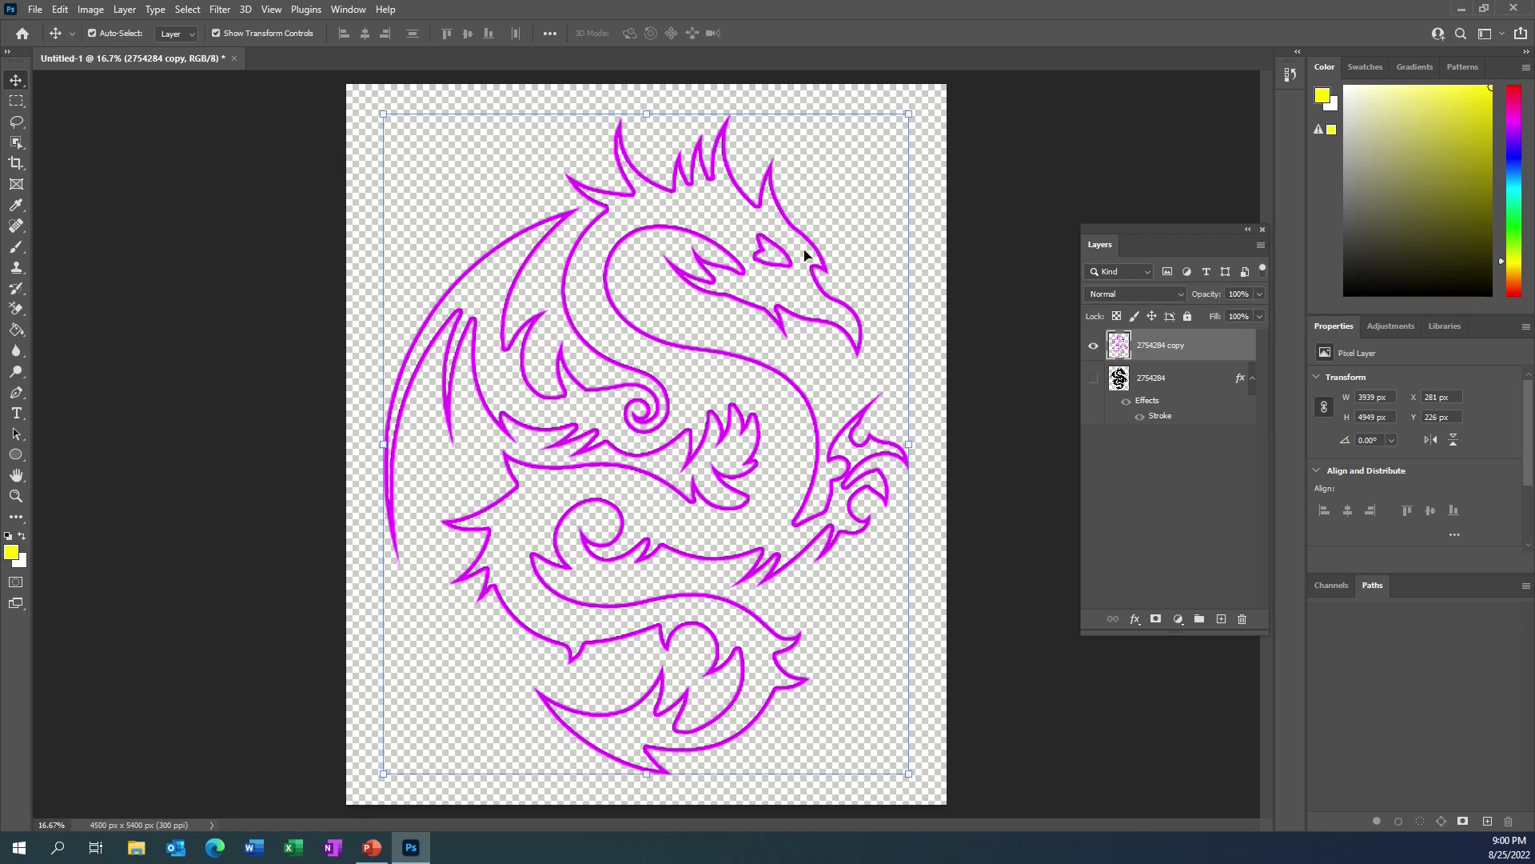
{"action": "left_click", "coordinate": [91, 10]}
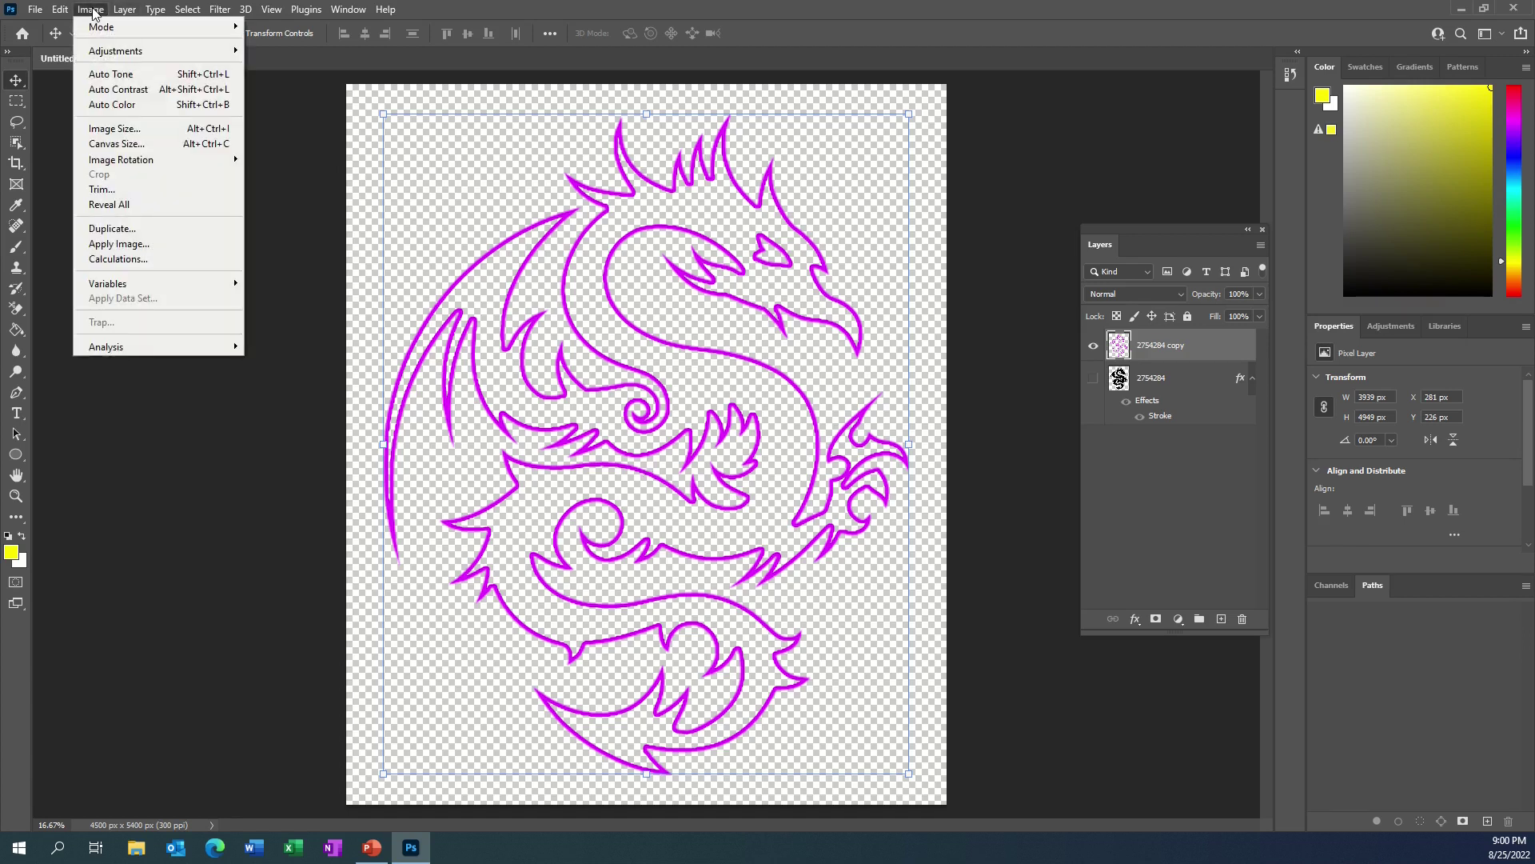
{"action": "mouse_move", "coordinate": [101, 51]}
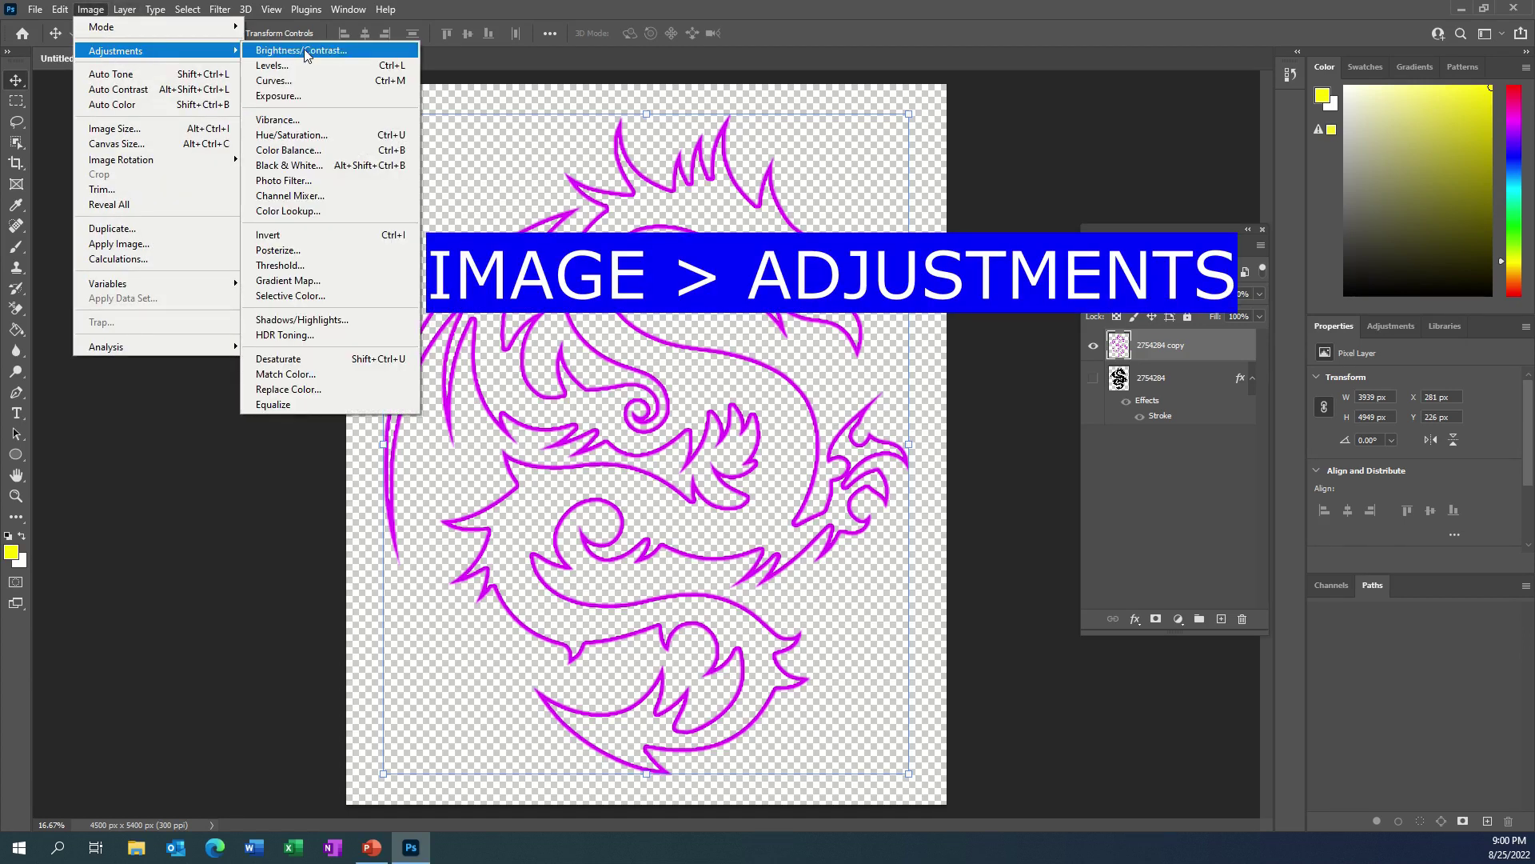
{"action": "left_click", "coordinate": [317, 138]}
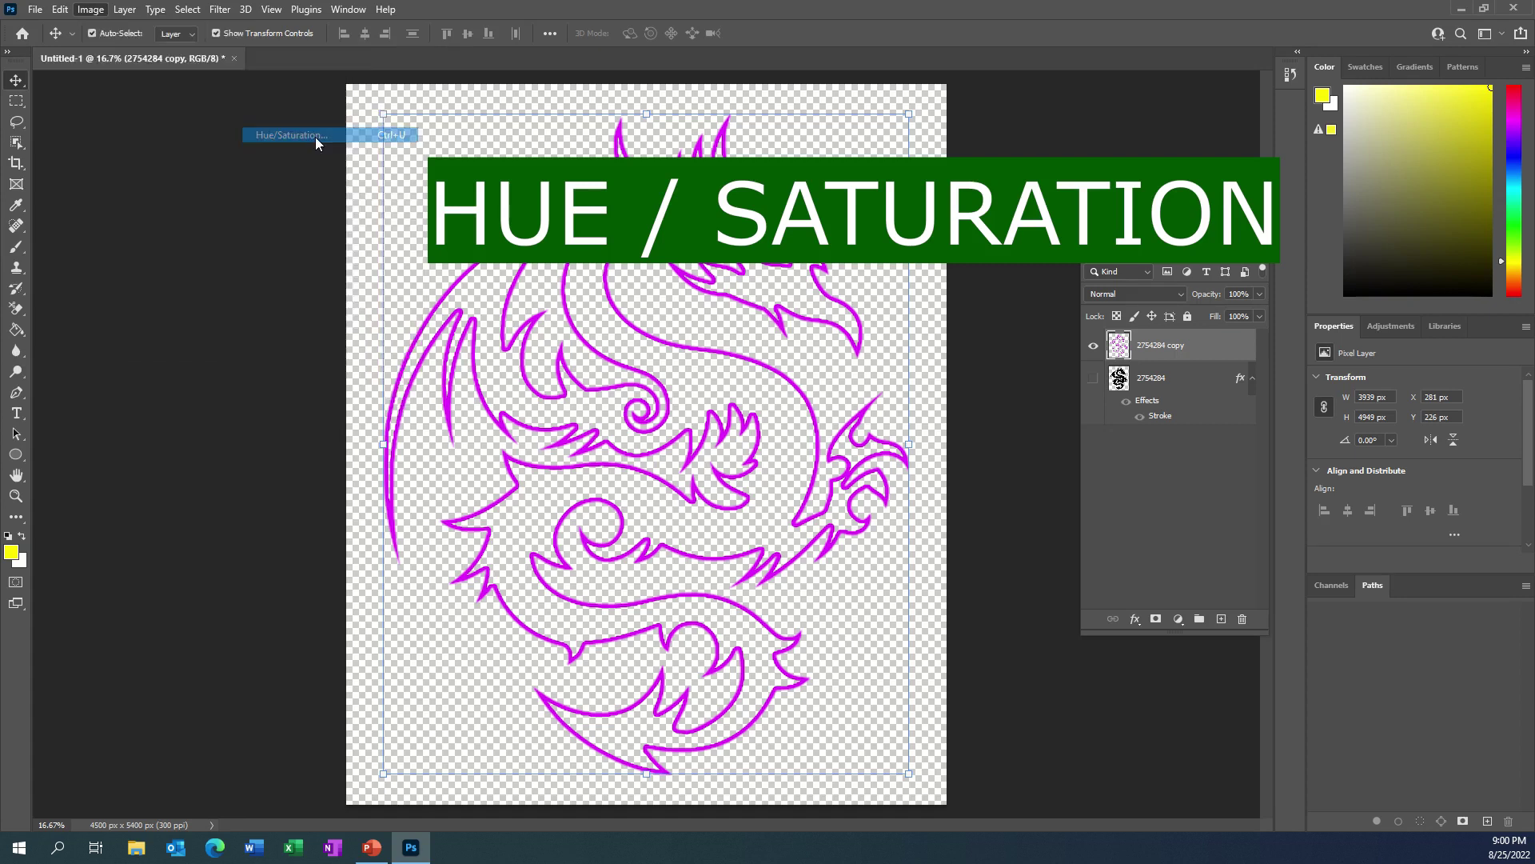
Raise Lightness slightly, enable Colorize, and shift Hue to about 331 at Saturation 25.
{"action": "mouse_move", "coordinate": [992, 463]}
{"action": "left_mouse_down"}
{"action": "mouse_move", "coordinate": [1101, 463]}
{"action": "mouse_move", "coordinate": [910, 462]}
{"action": "mouse_move", "coordinate": [986, 461]}
{"action": "left_mouse_up"}
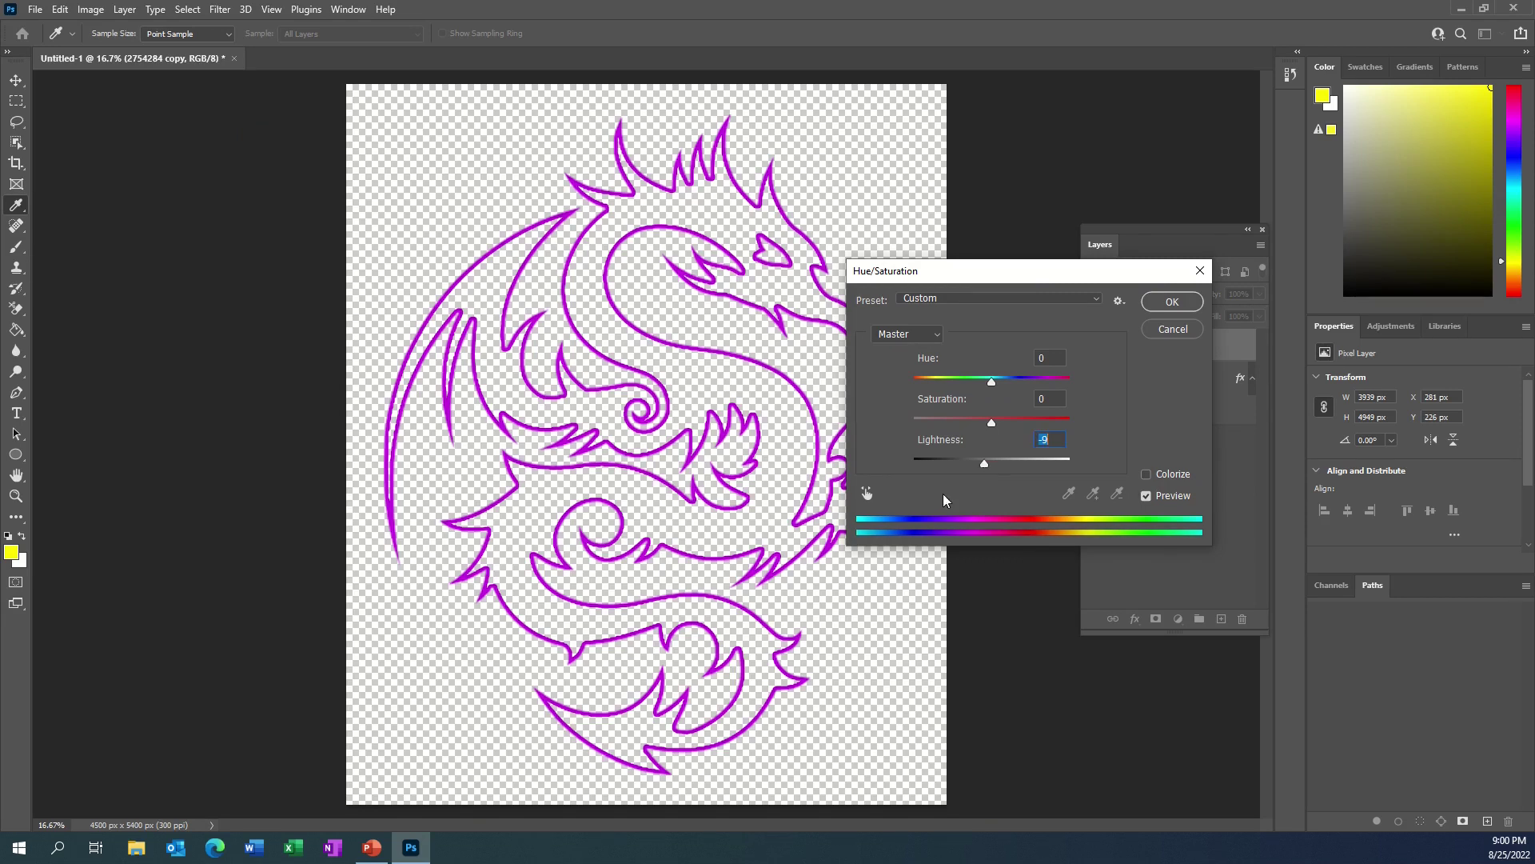
{"action": "left_click", "coordinate": [1146, 475]}
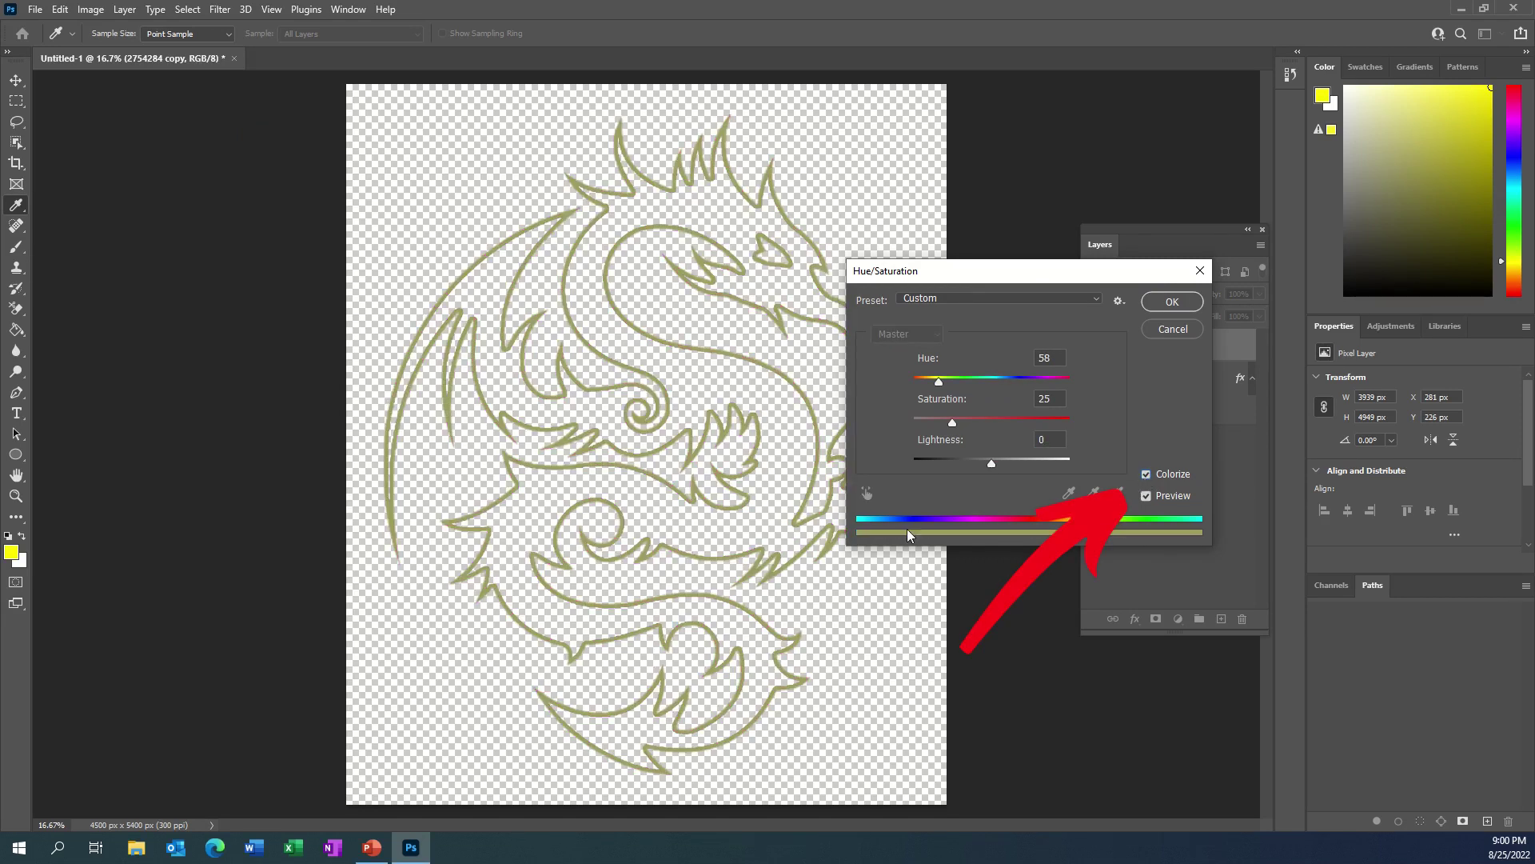
{"action": "left_click_drag", "start_coordinate": [937, 382], "coordinate": [1057, 377]}
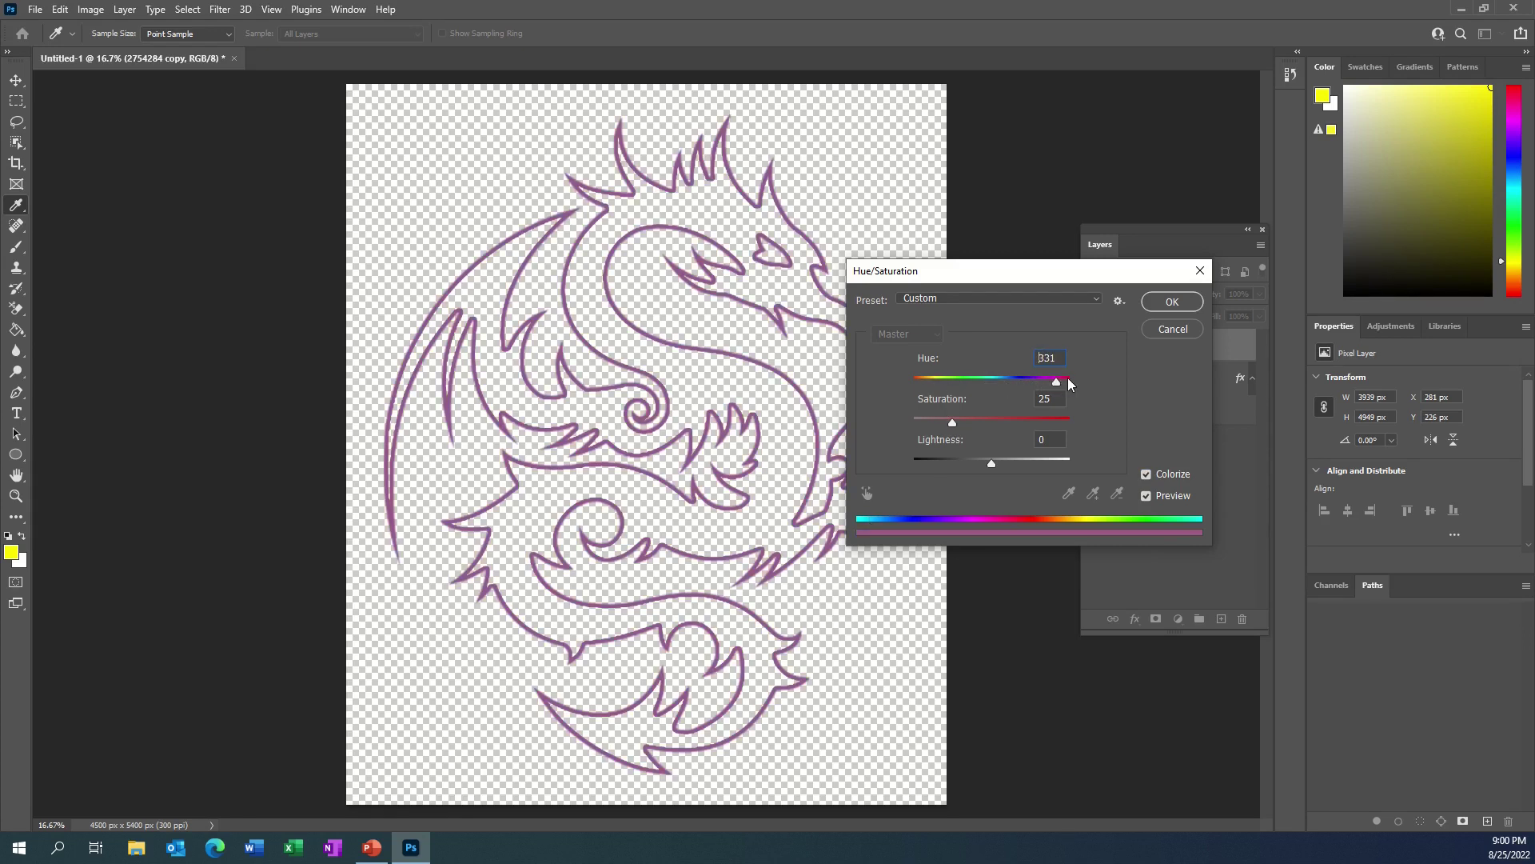